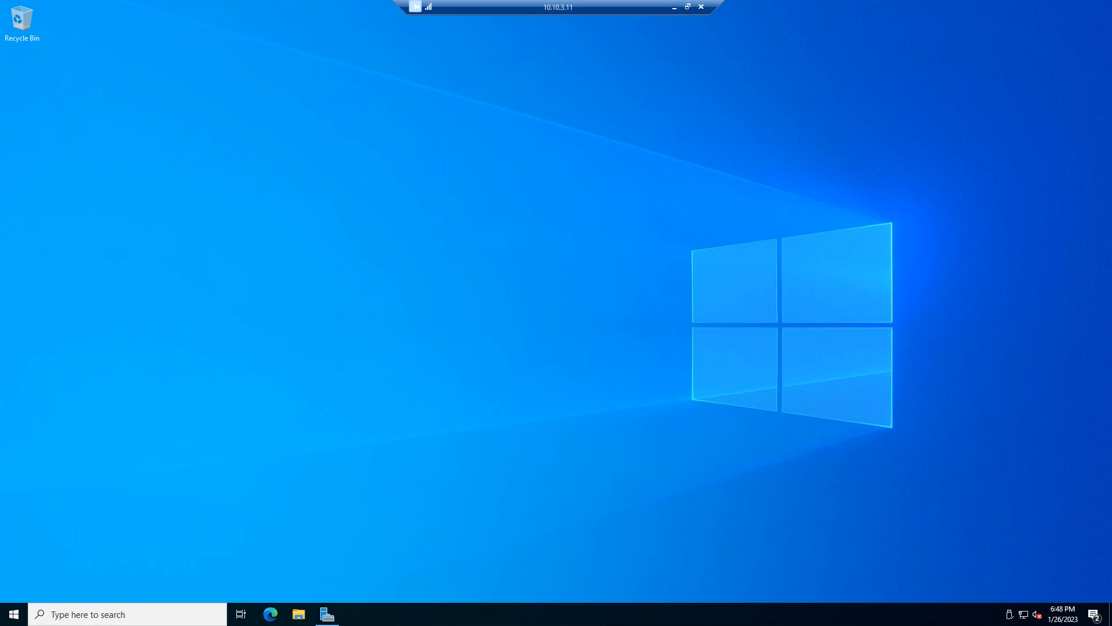
Take the 10.10.3.11 Remote Desktop session out of full screen.
{"action": "left_click", "coordinate": [687, 7]}
Minimize the 10.10.3.11 session and launch Active Directory Users and Computers.
{"action": "left_click_drag", "start_coordinate": [515, 128], "coordinate": [613, 172]}
{"action": "left_click", "coordinate": [632, 125]}
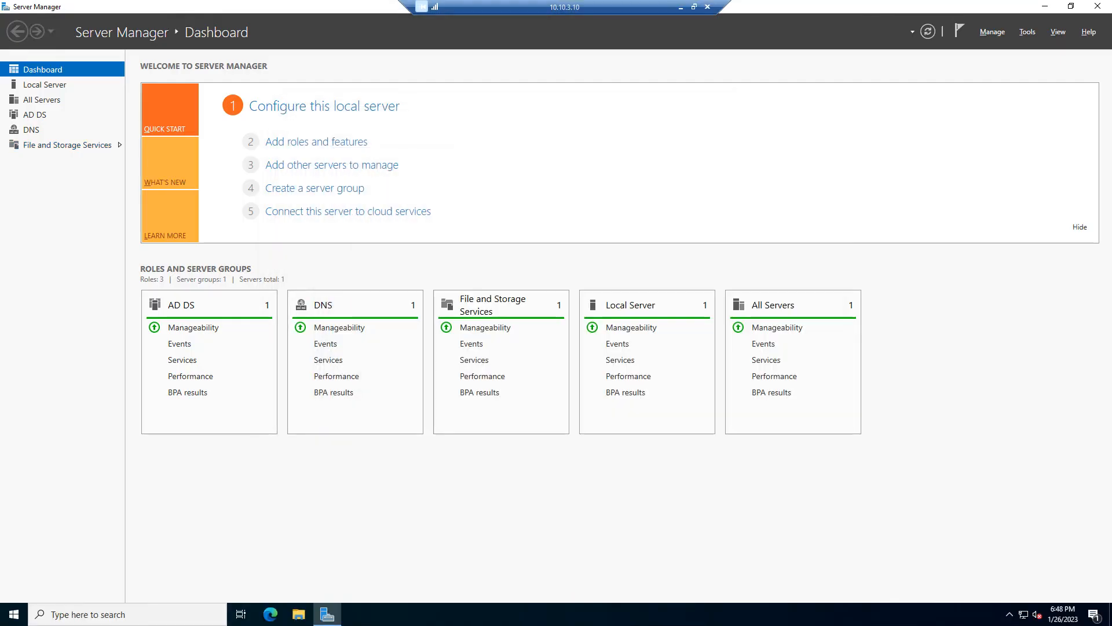
{"action": "left_click", "coordinate": [87, 614]}
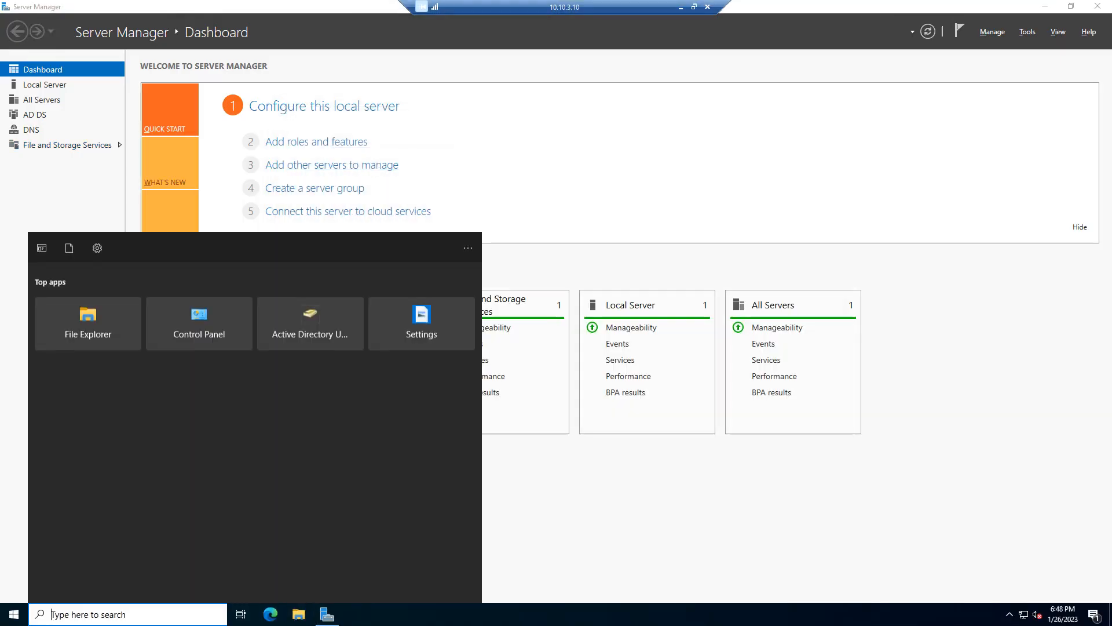
{"action": "type", "text": "acti"}
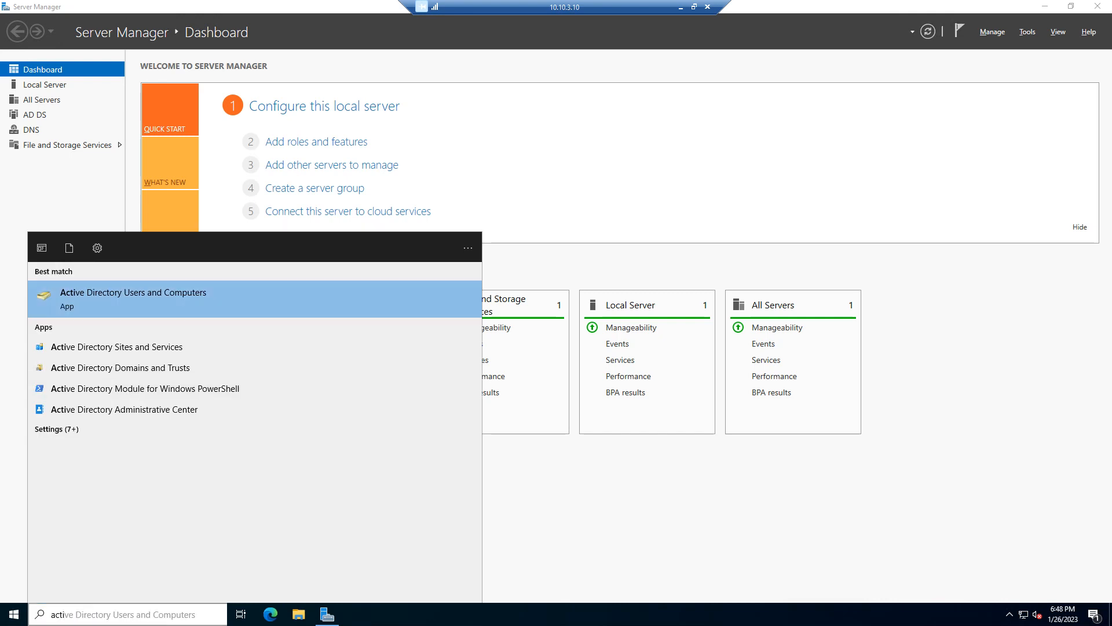
{"action": "left_click", "coordinate": [174, 300]}
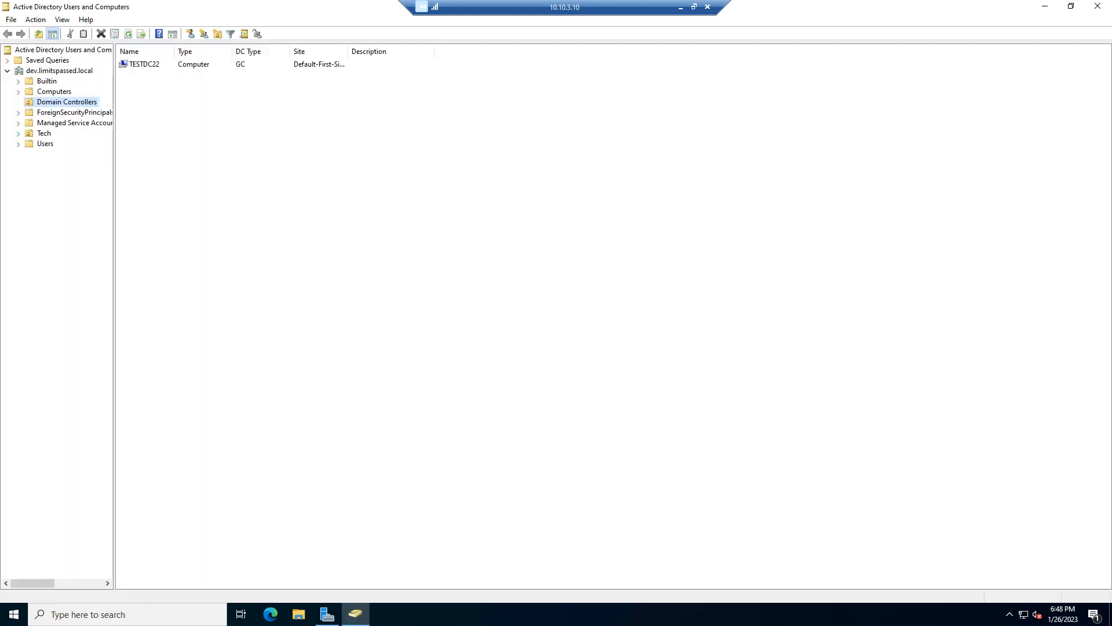
Create a Servers organizational unit under the Tech OU of dev.limitspassed.local.
{"action": "left_click", "coordinate": [18, 133]}
{"action": "left_click", "coordinate": [44, 133]}
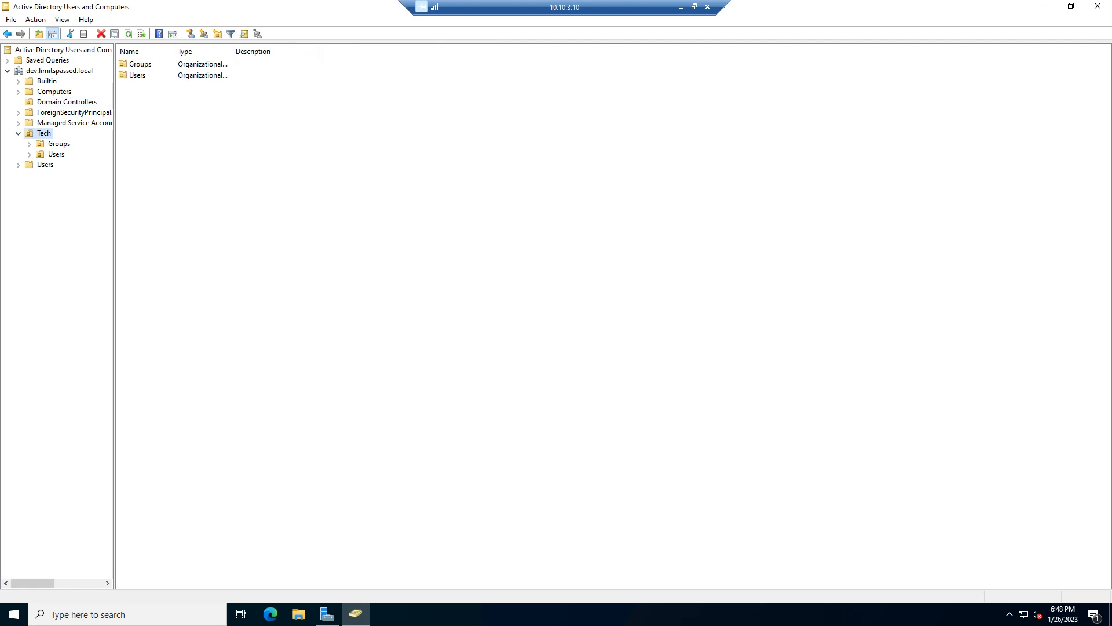
{"action": "right_click", "coordinate": [41, 134]}
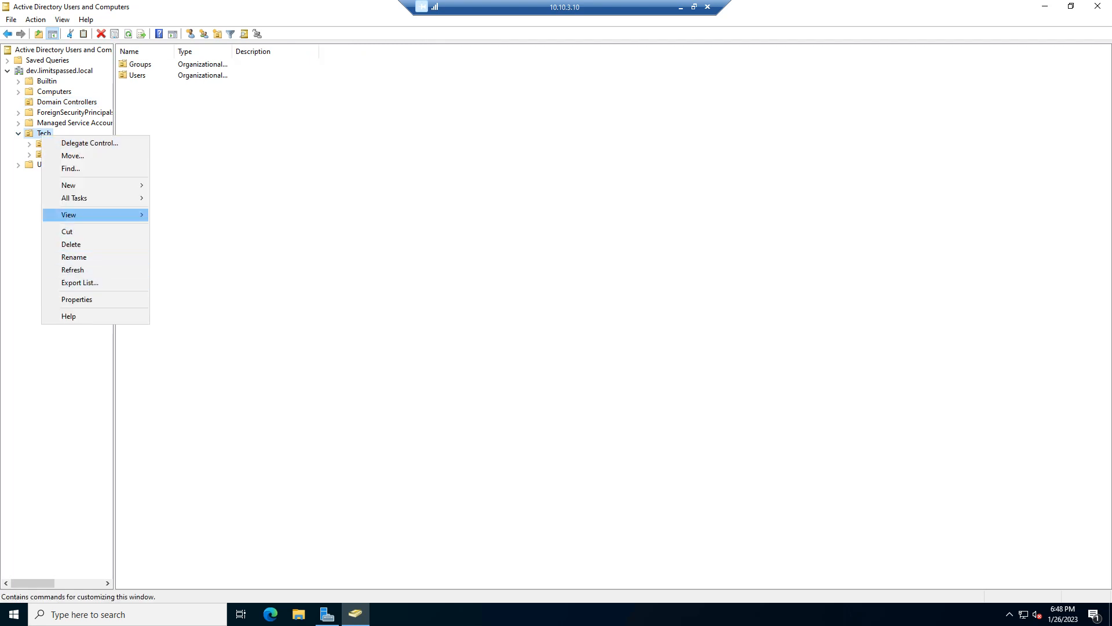
{"action": "mouse_move", "coordinate": [81, 186]}
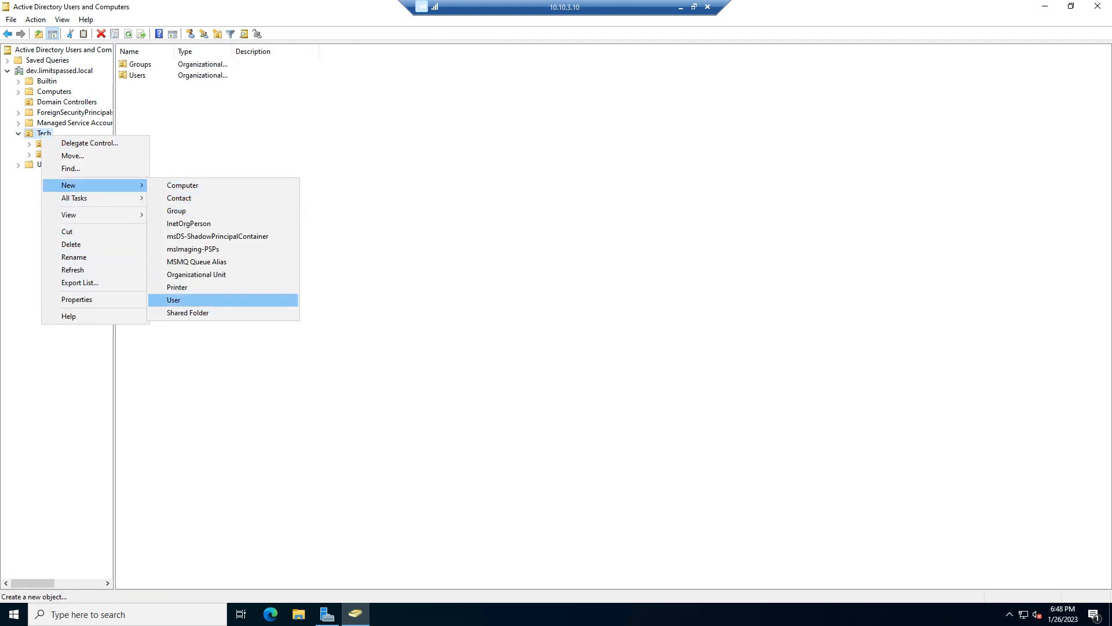
{"action": "left_click", "coordinate": [196, 274]}
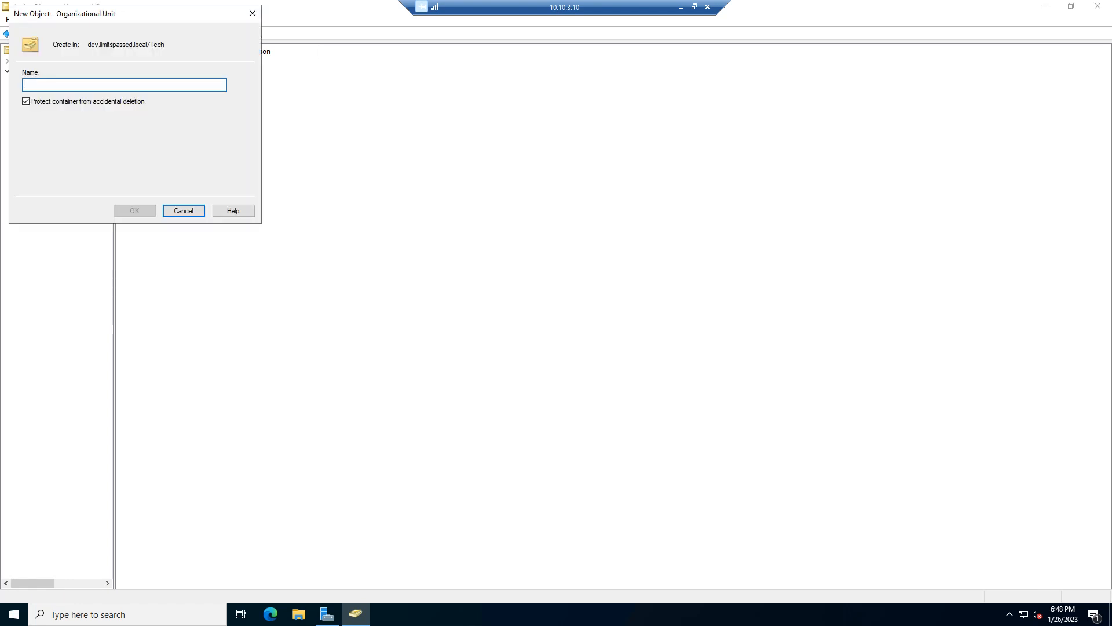
{"action": "type", "text": "Servers"}
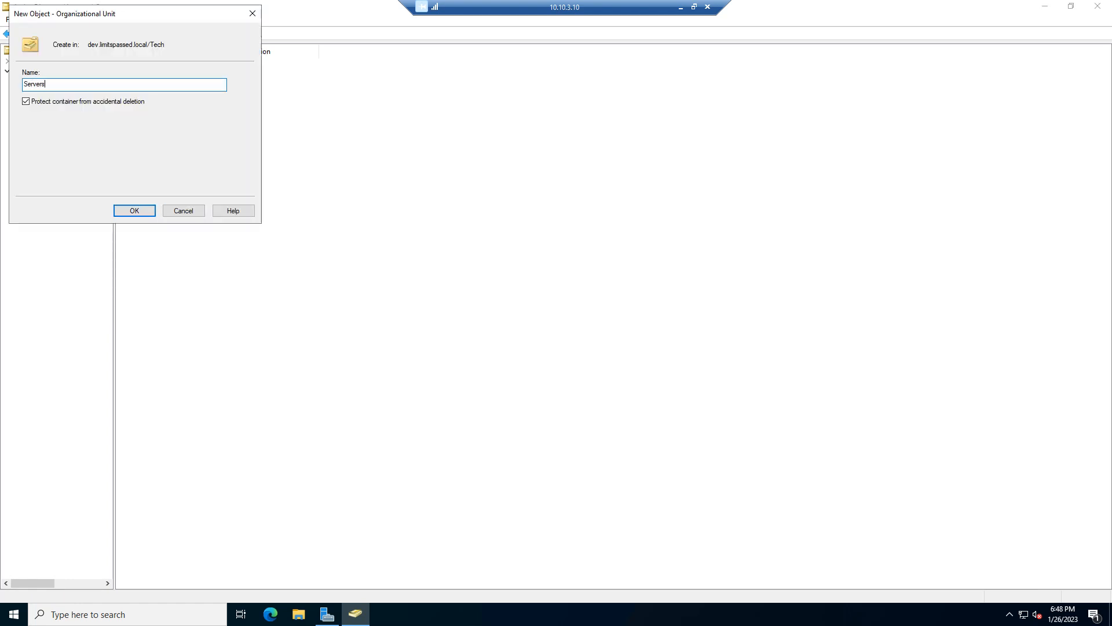
{"action": "key", "text": "Return"}
{"action": "right_click", "coordinate": [212, 126]}
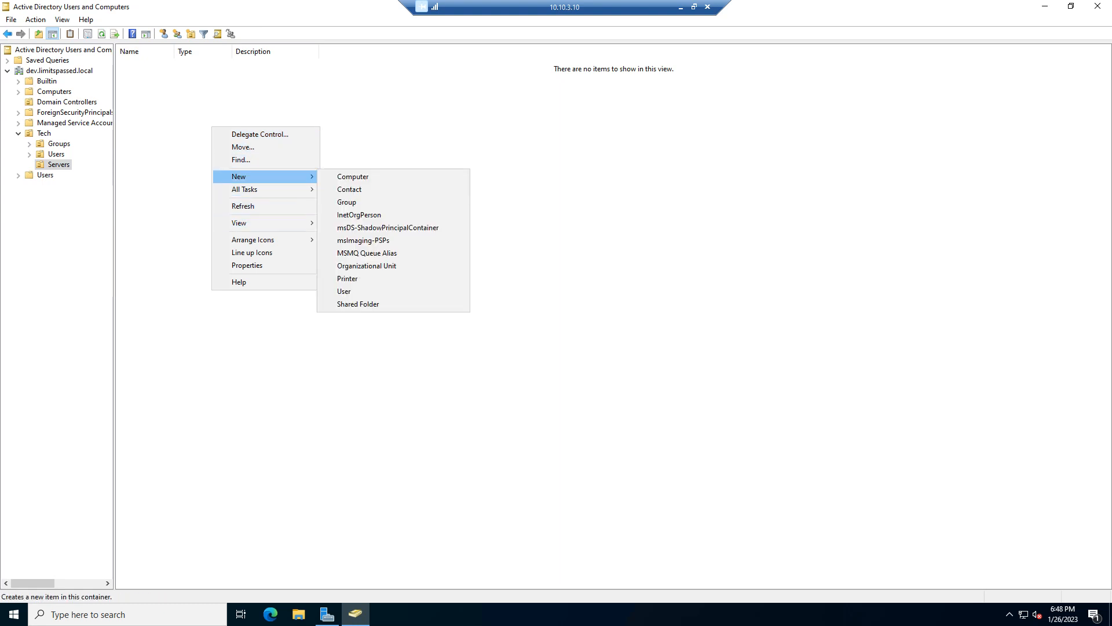
{"action": "left_click", "coordinate": [187, 180]}
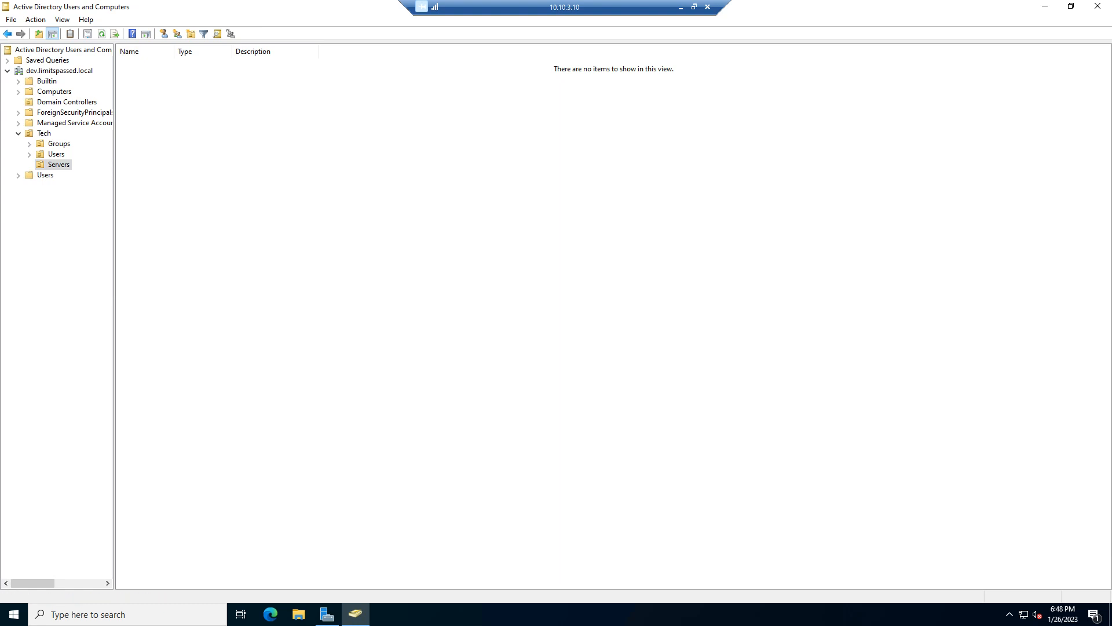
{"action": "left_click", "coordinate": [54, 91]}
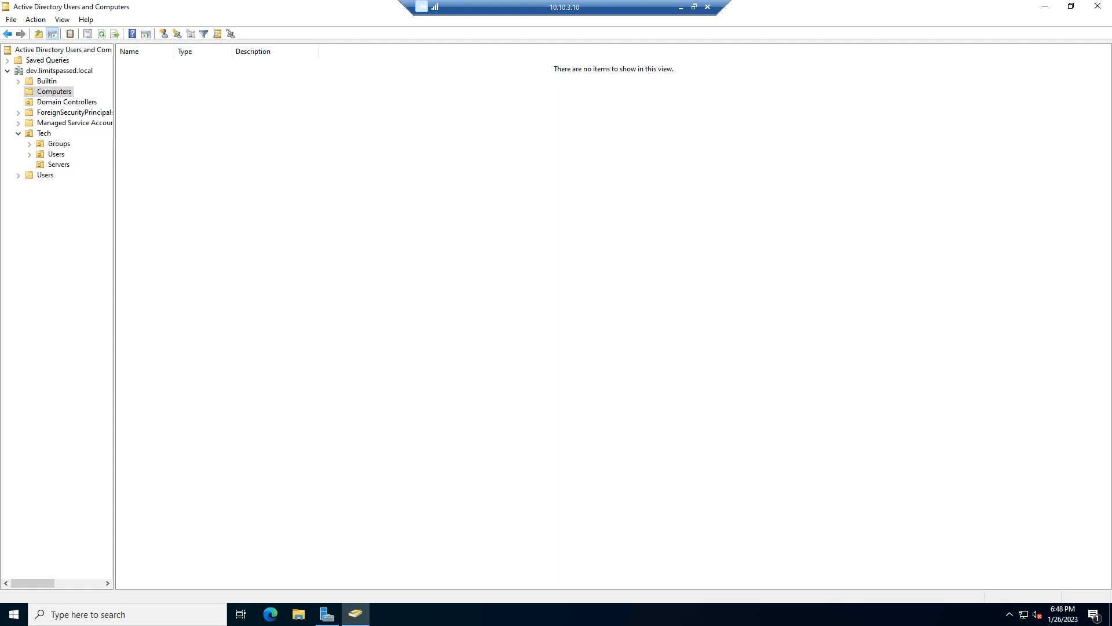
{"action": "left_click", "coordinate": [59, 165]}
{"action": "right_click", "coordinate": [205, 159]}
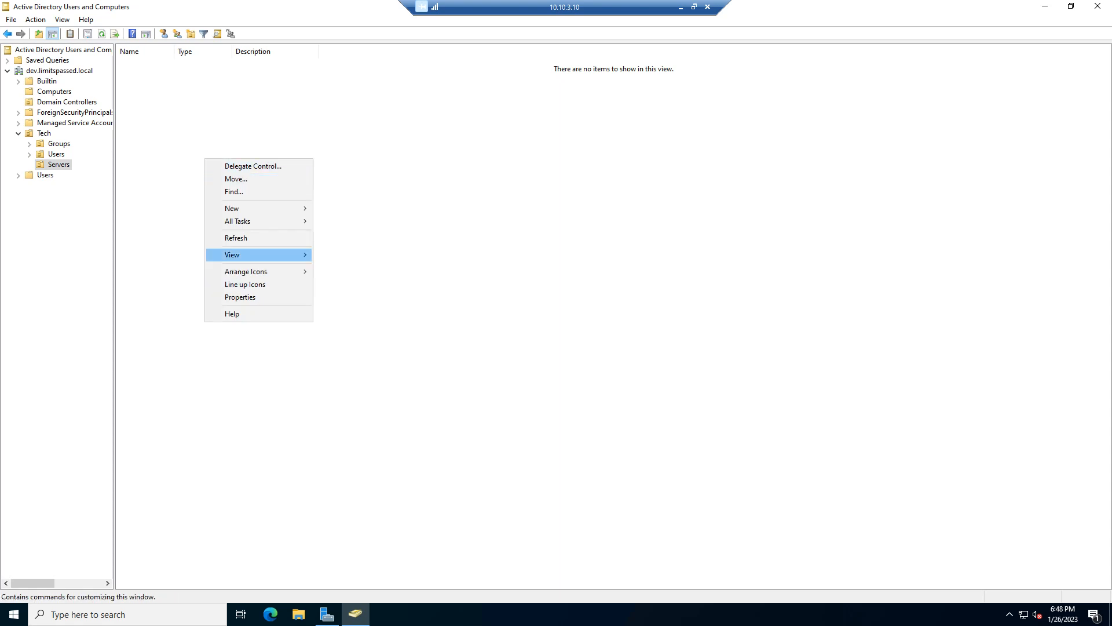
{"action": "mouse_move", "coordinate": [261, 209]}
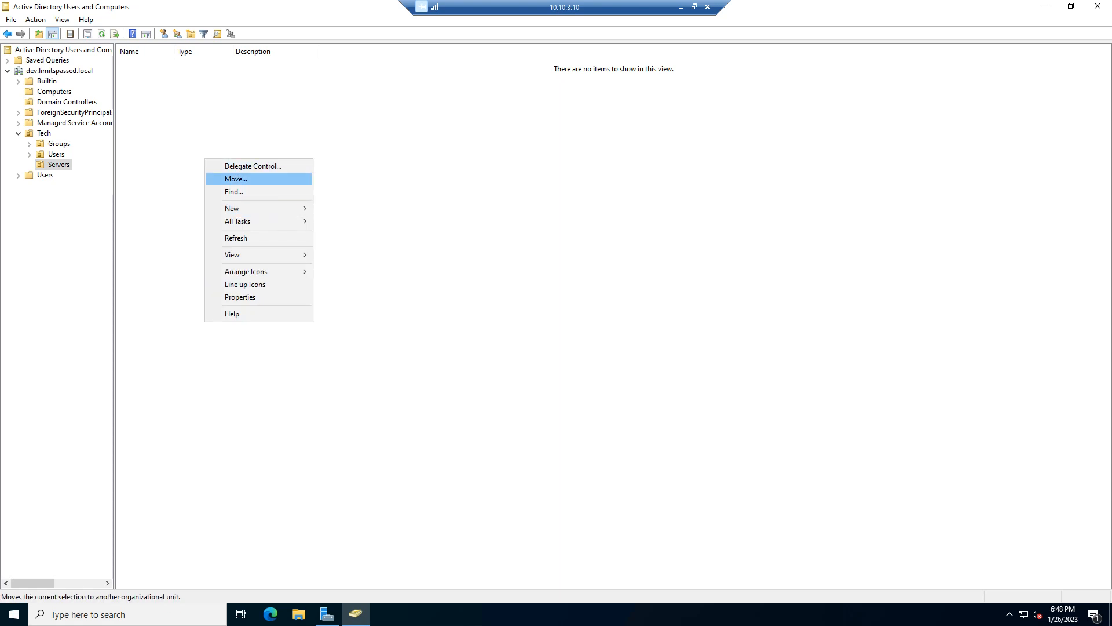
{"action": "left_click_drag", "start_coordinate": [573, 7], "coordinate": [547, 32]}
{"action": "left_click", "coordinate": [729, 25]}
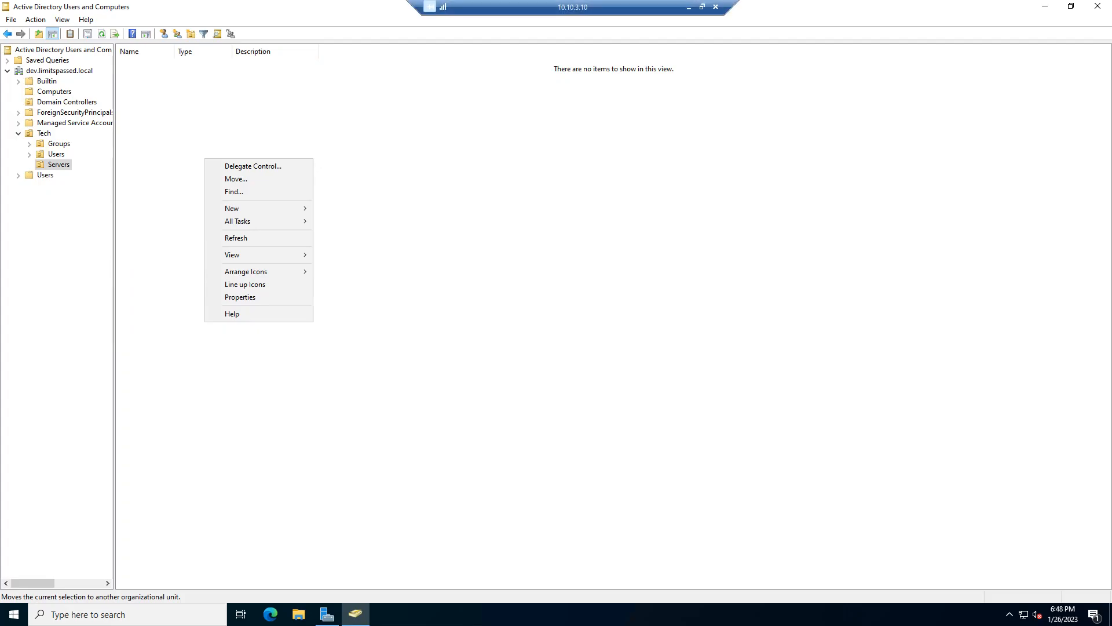
{"action": "key", "text": "alt+Tab"}
On 10.10.3.11, run hostname in Command Prompt to see WIN-OS4P98HO1D0, then close it.
{"action": "left_click", "coordinate": [792, 168]}
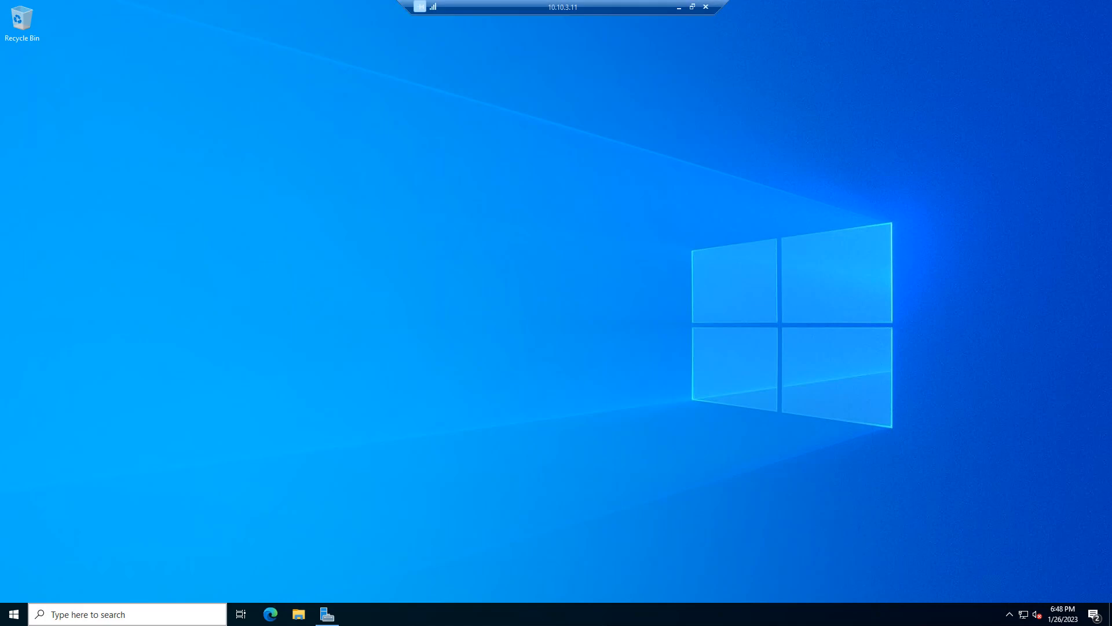
{"action": "left_click", "coordinate": [128, 614]}
{"action": "type", "text": "cmd"}
{"action": "key", "text": "Return"}
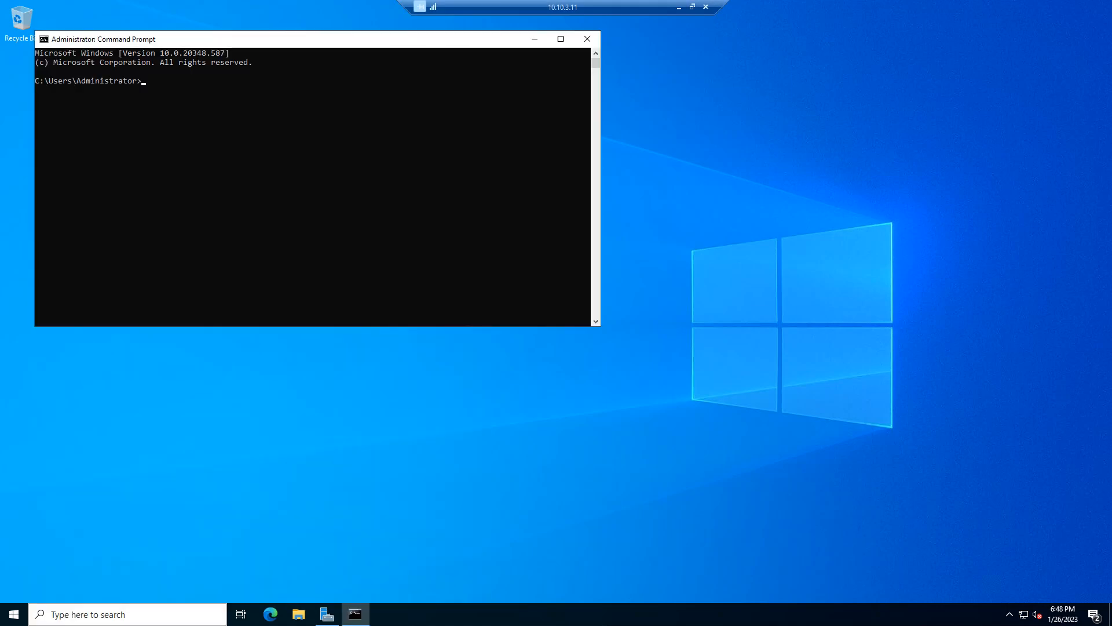
{"action": "type", "text": "hostnam"}
{"action": "type", "text": "e"}
{"action": "key", "text": "Return"}
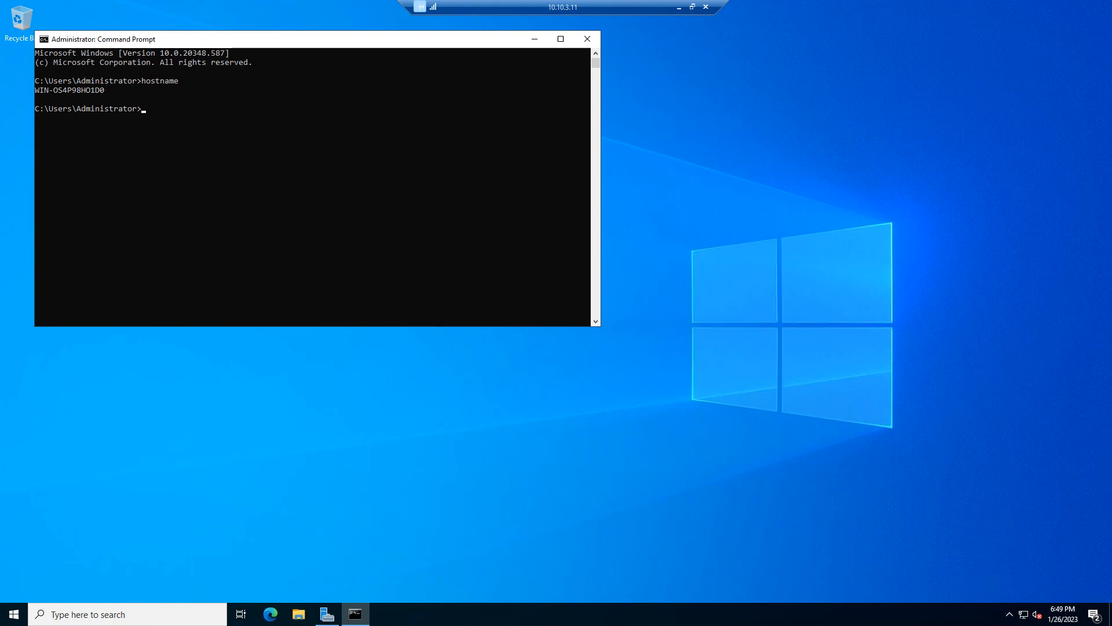
{"action": "left_click", "coordinate": [586, 39]}
{"action": "key", "text": "super"}
Check the computer name in Control Panel's System Properties, closing without changes.
{"action": "type", "text": "control"}
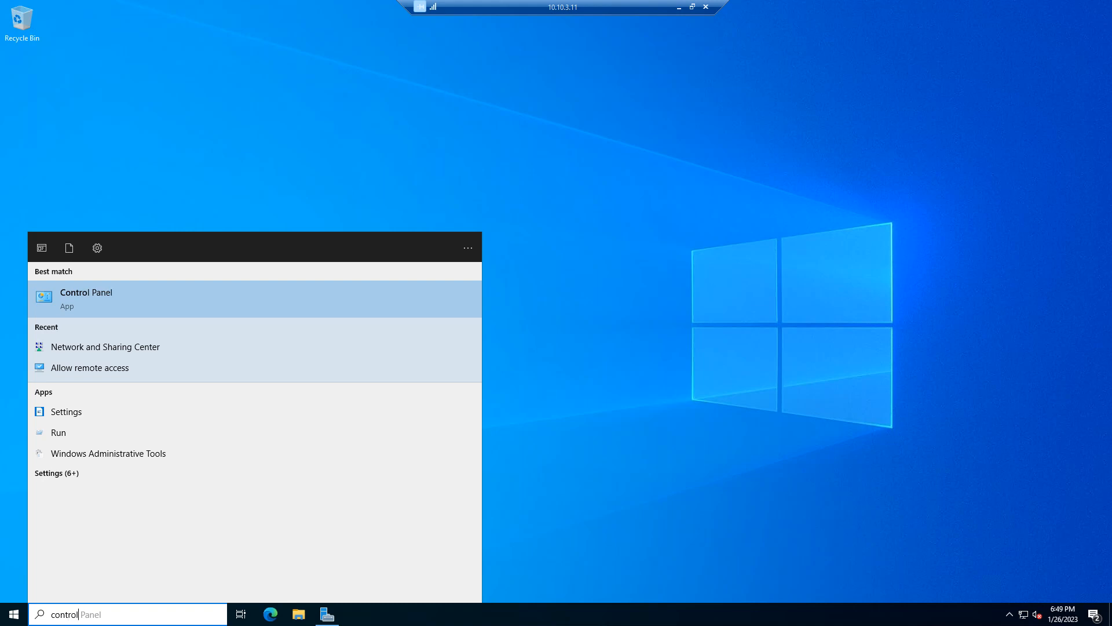
{"action": "key", "text": "Return"}
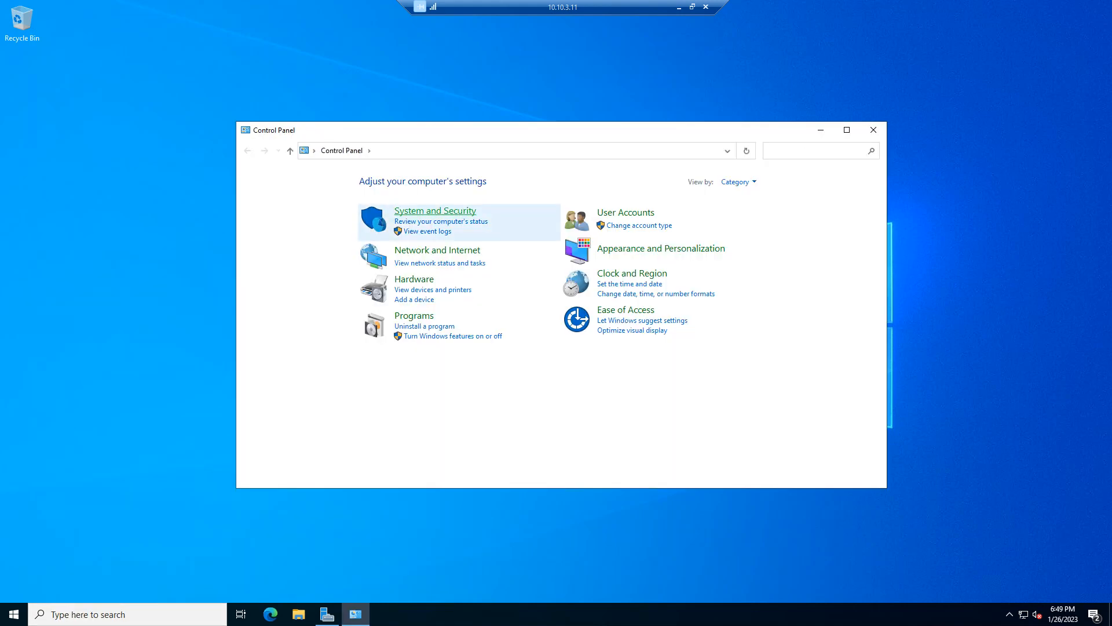
{"action": "left_click", "coordinate": [435, 211]}
{"action": "left_click", "coordinate": [571, 255]}
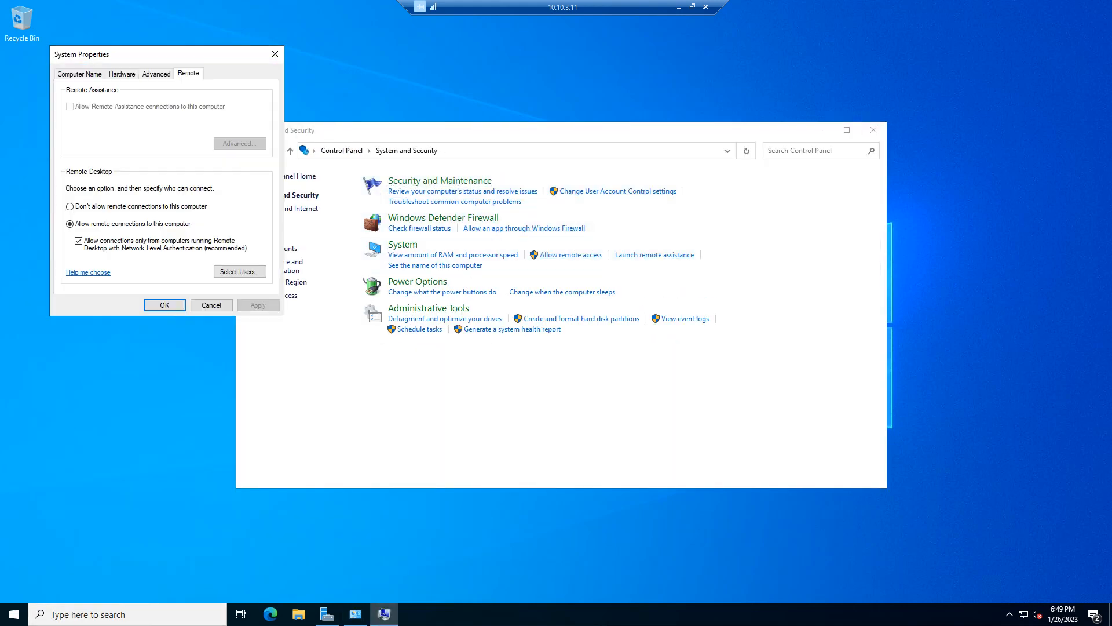
{"action": "key", "text": "ctrl+Tab"}
{"action": "key", "text": "alt+c"}
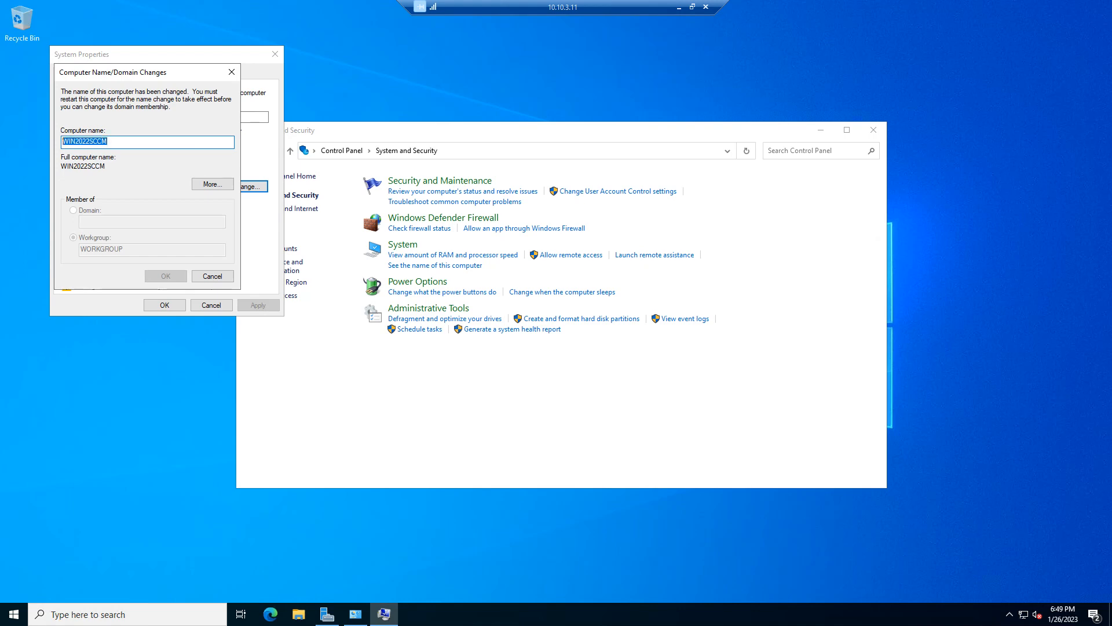
{"action": "left_click", "coordinate": [212, 276]}
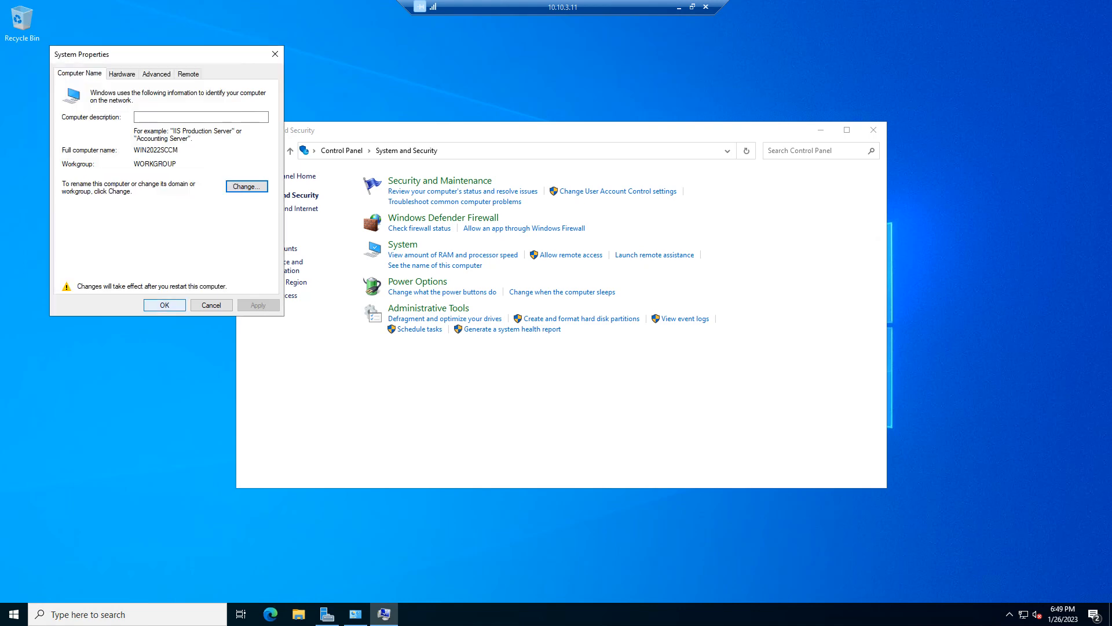
{"action": "left_click", "coordinate": [165, 305]}
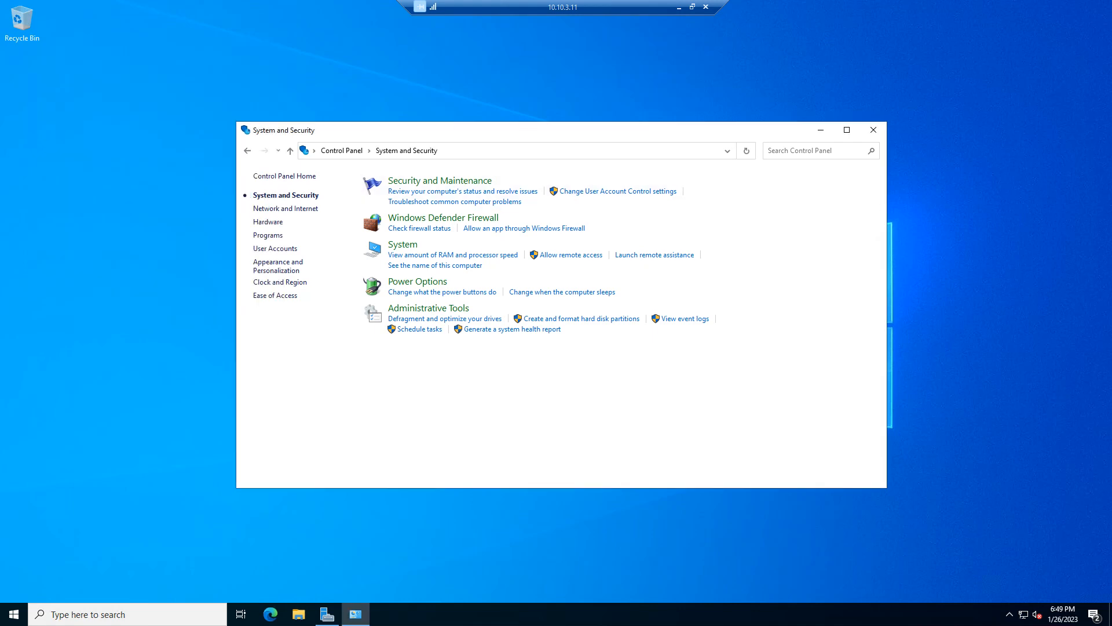
Restart the 10.10.3.11 server and dismiss the session-ended message.
{"action": "left_click", "coordinate": [14, 614]}
{"action": "left_click", "coordinate": [14, 588]}
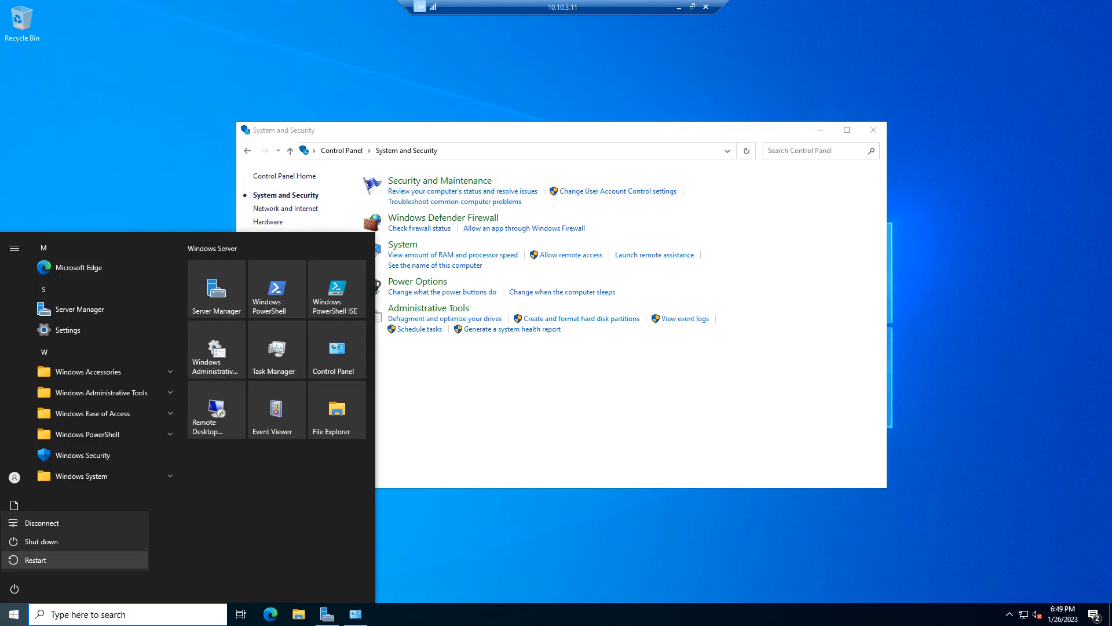
{"action": "left_click", "coordinate": [35, 560]}
{"action": "left_click", "coordinate": [170, 555]}
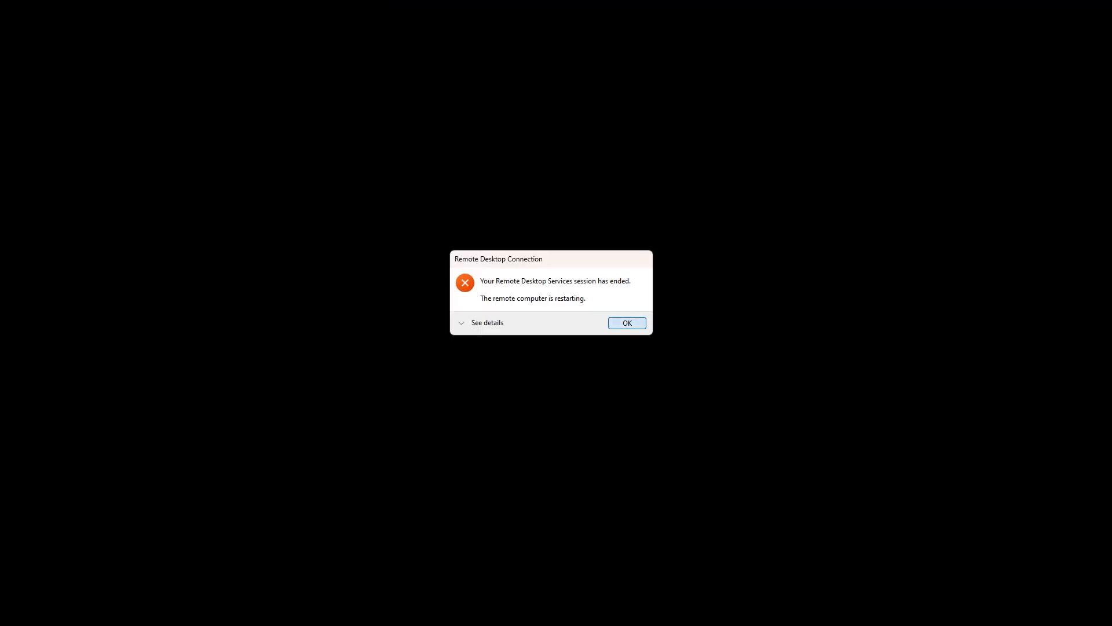
{"action": "key", "text": "Return"}
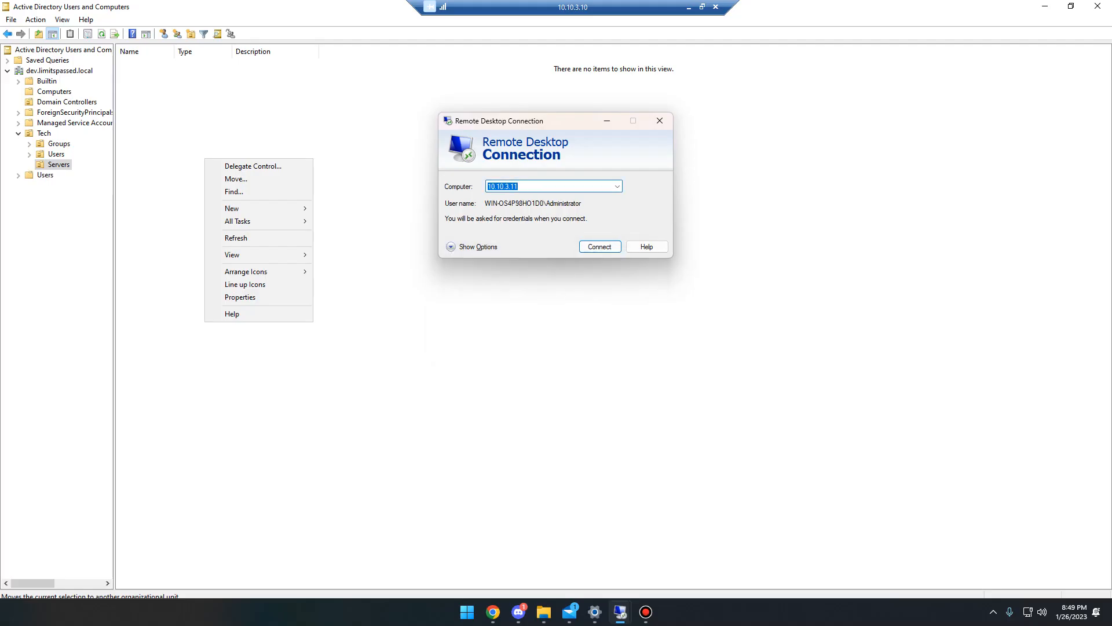
Add a WIN2022SCCM computer account to Tech > Servers, then begin entering a Remote Desktop address.
{"action": "left_click", "coordinate": [255, 209]}
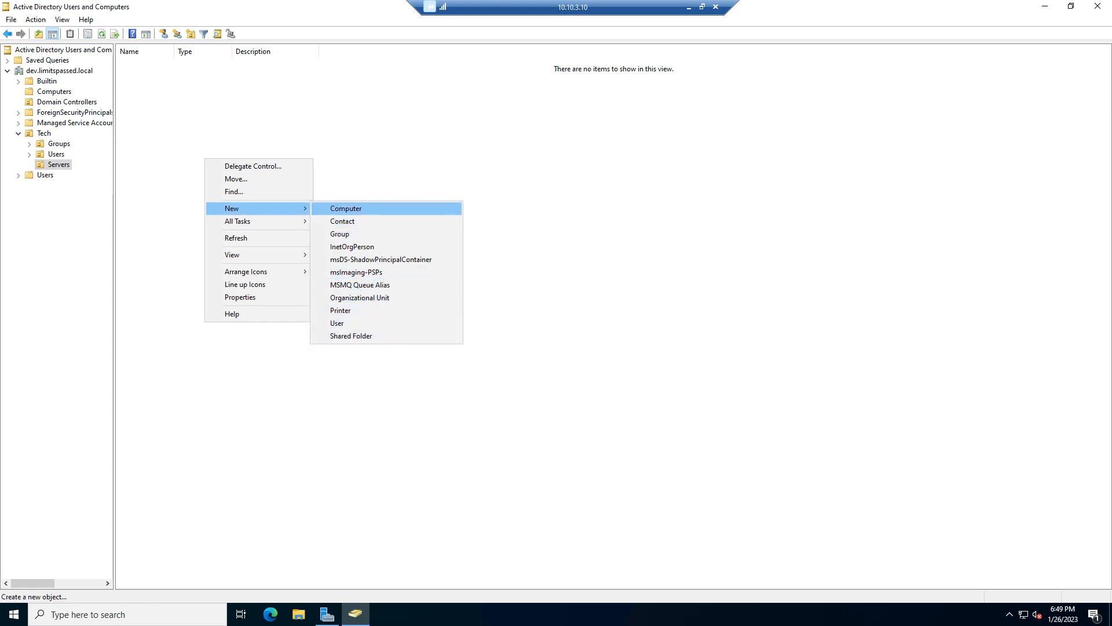
{"action": "left_click", "coordinate": [346, 209]}
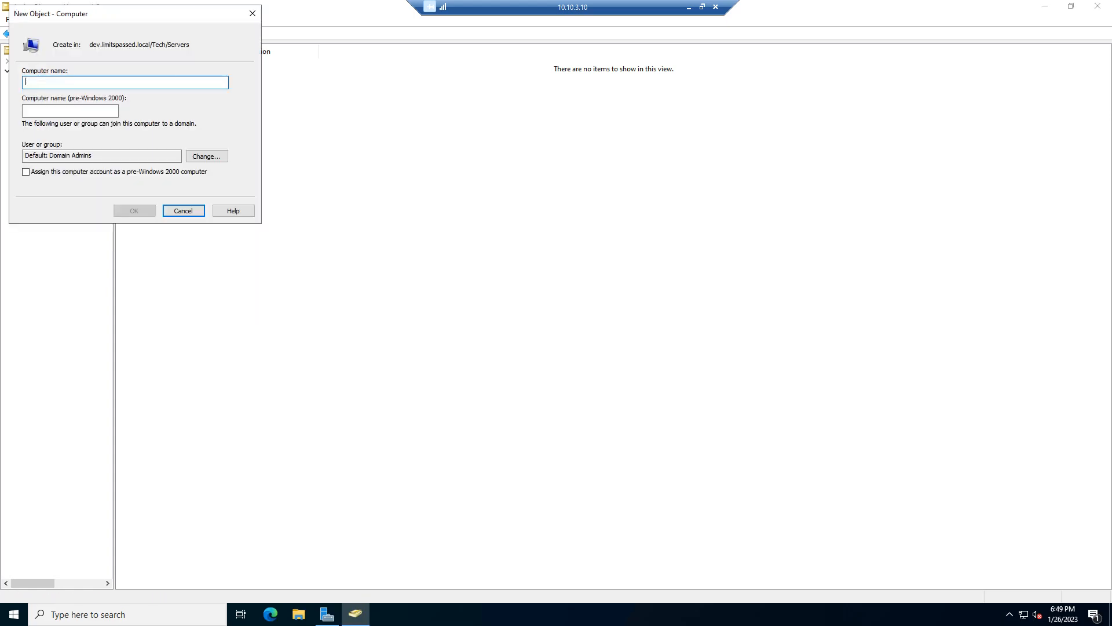
{"action": "type", "text": "WIN"}
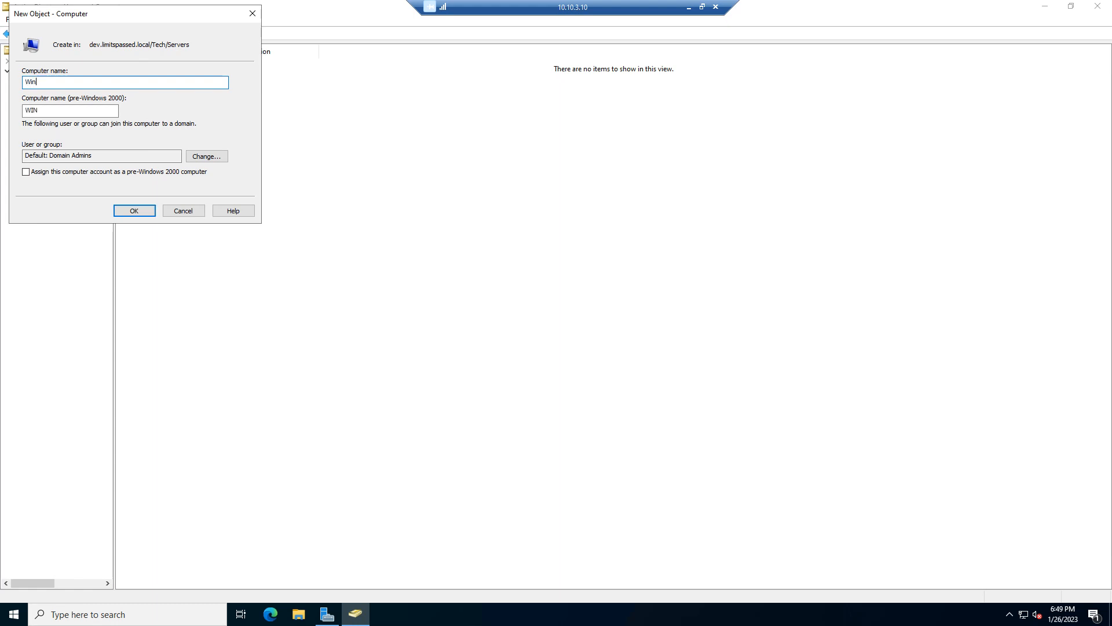
{"action": "type", "text": "2022SCCM"}
{"action": "key", "text": "Return"}
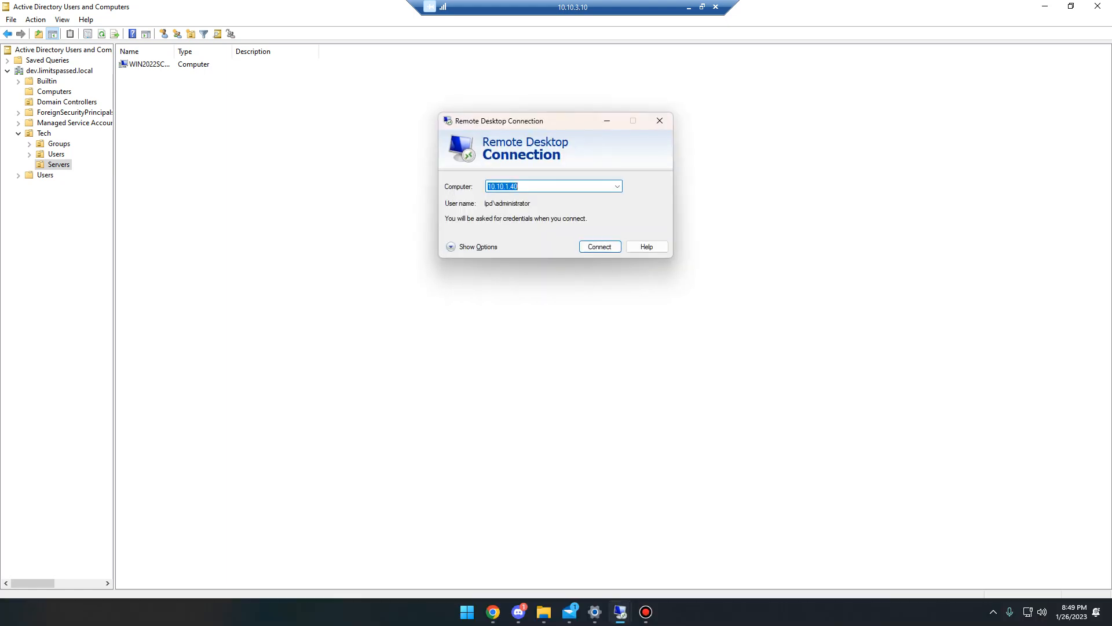
{"action": "type", "text": "10.10.3.2"}
Connect to 10.10.3.11 with the administrator password, accepting the certificate warning.
{"action": "key", "text": "BackSpace"}
{"action": "type", "text": "11"}
{"action": "key", "text": "Return"}
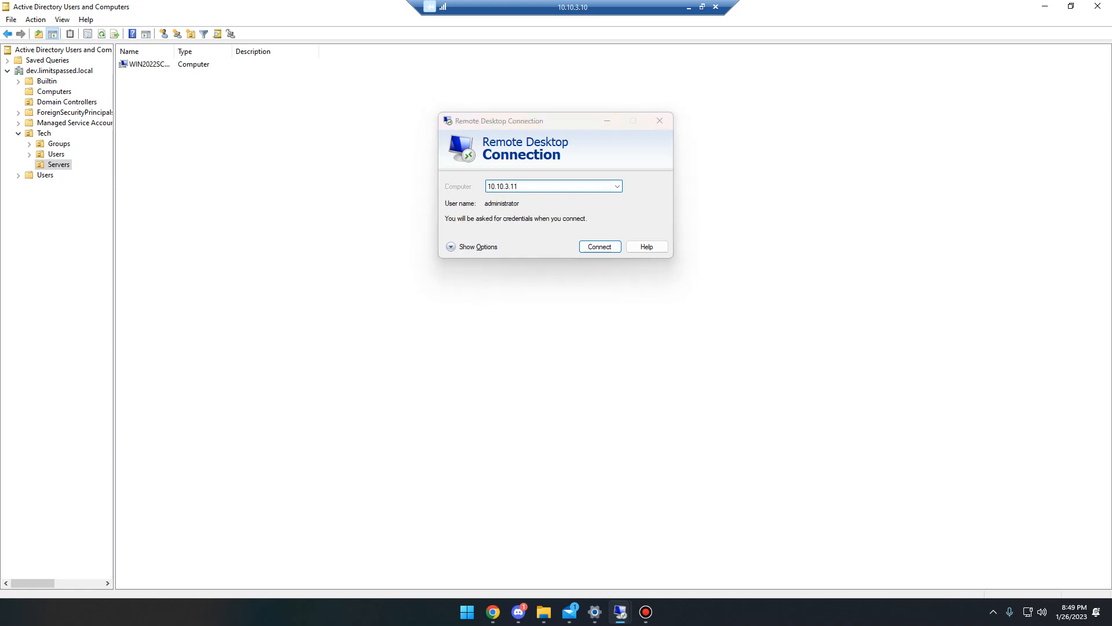
{"action": "type", "text": "P••••••••"}
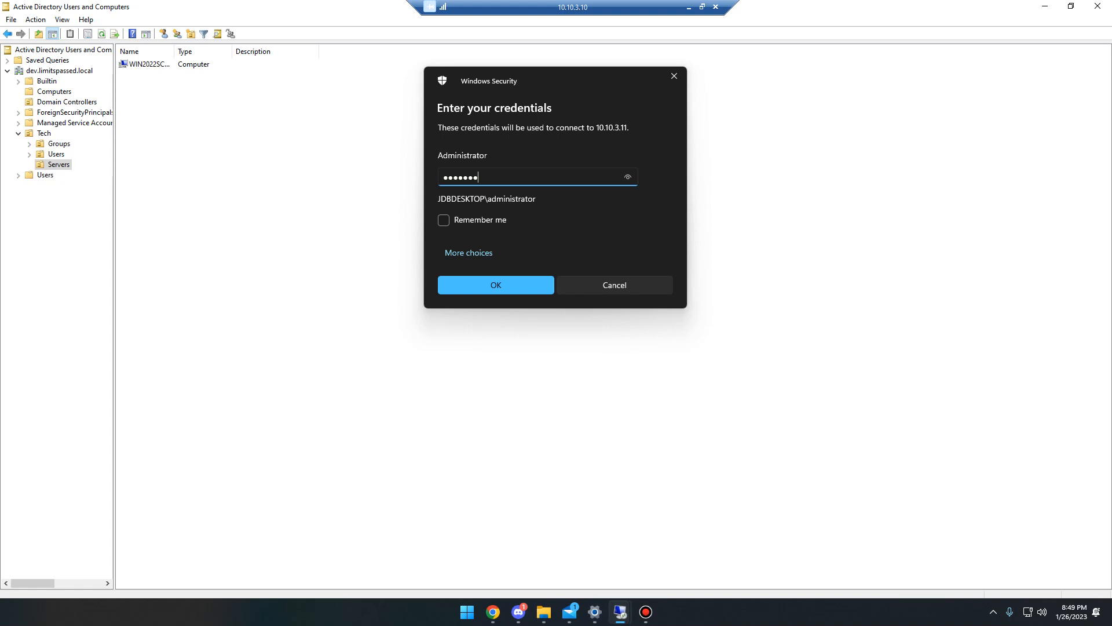
{"action": "key", "text": "Return"}
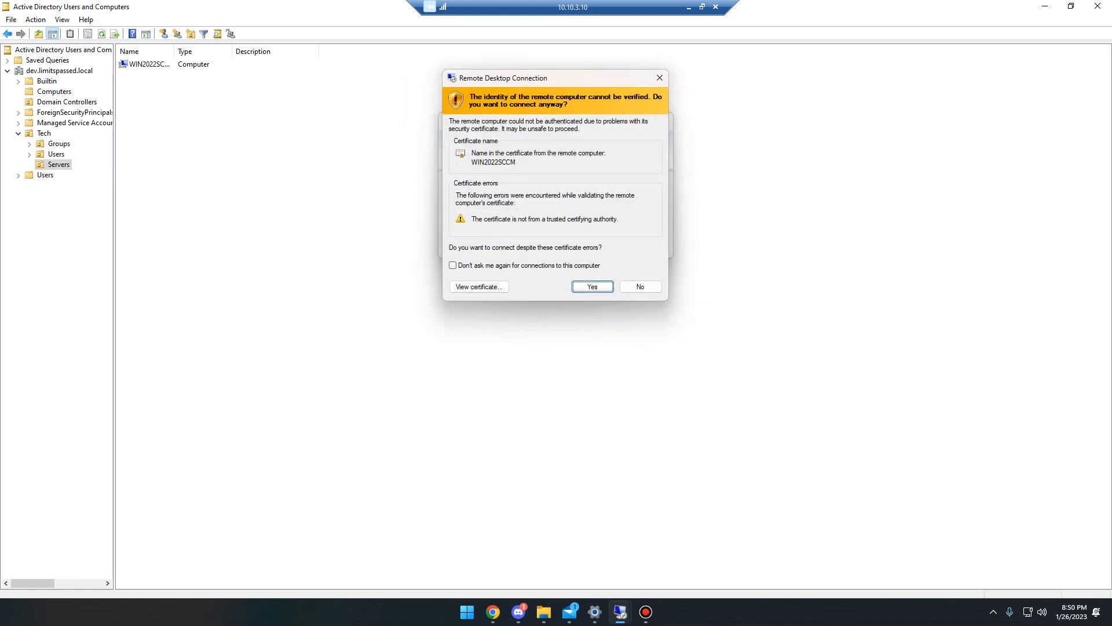
{"action": "key", "text": "Return"}
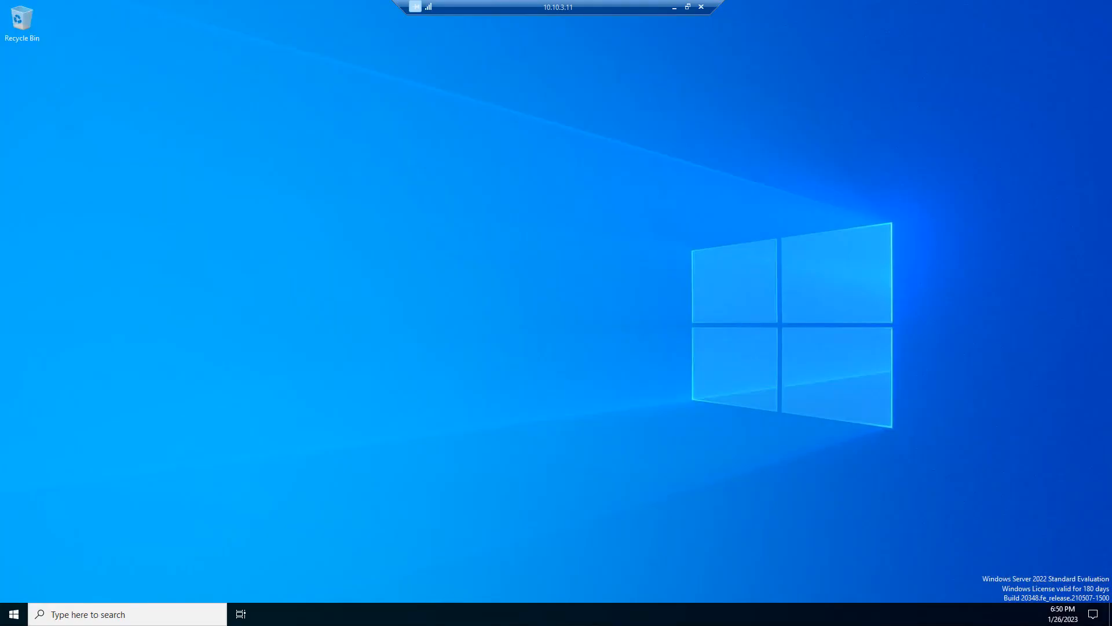
Open the computer name and domain changes dialog from Control Panel's System Properties.
{"action": "left_click", "coordinate": [126, 614]}
{"action": "type", "text": "co"}
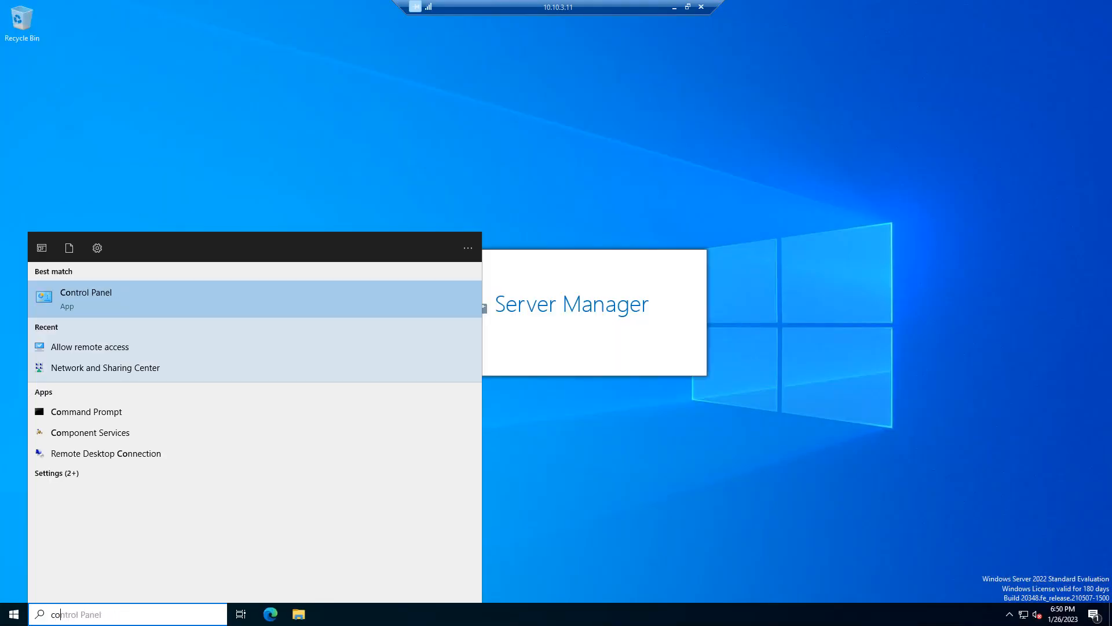
{"action": "type", "text": "ntrol"}
{"action": "key", "text": "Return"}
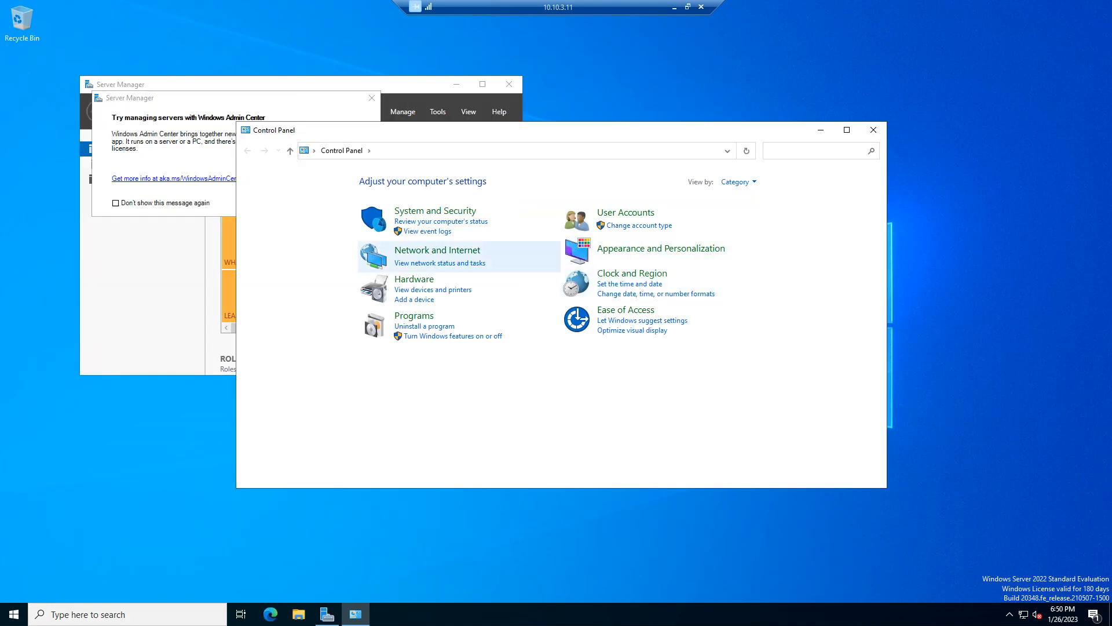
{"action": "left_click", "coordinate": [435, 211]}
{"action": "left_click", "coordinate": [572, 255]}
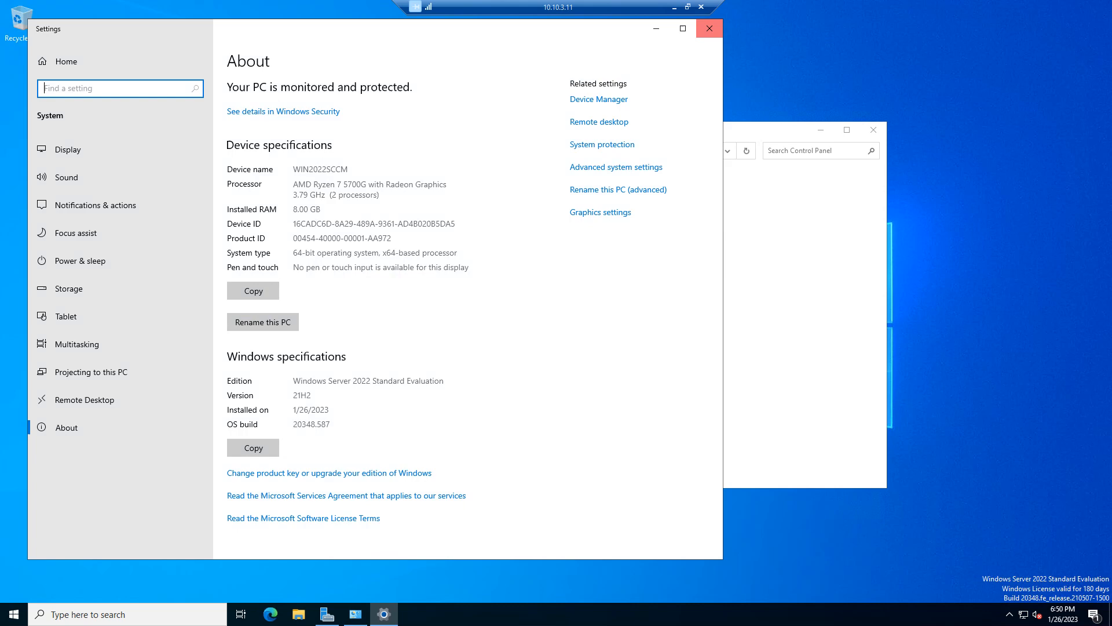
{"action": "left_click", "coordinate": [710, 28]}
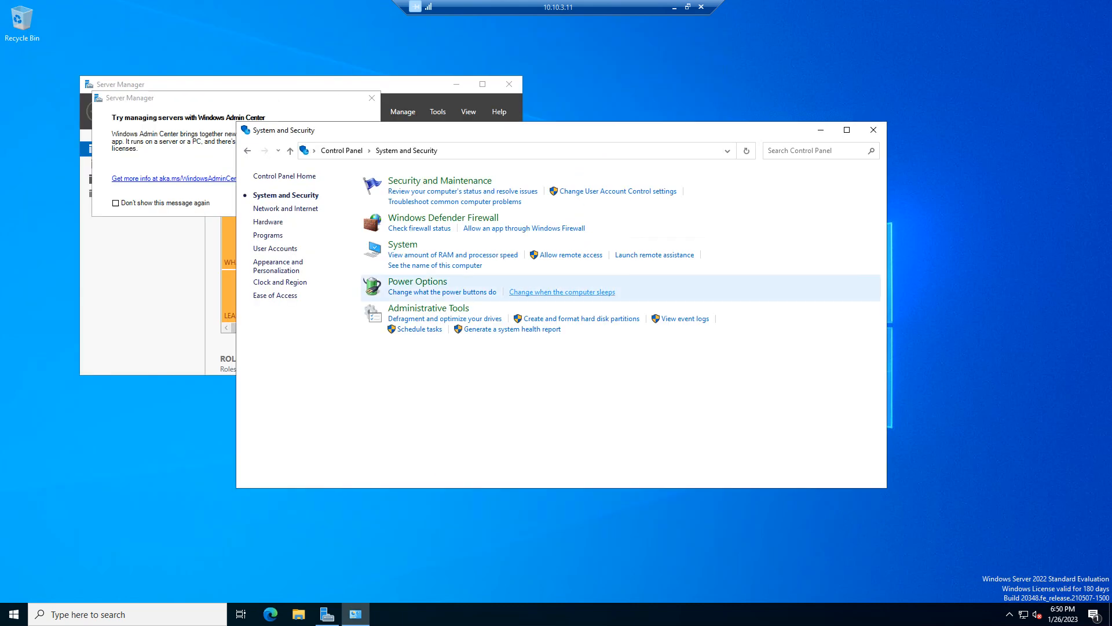
{"action": "left_click", "coordinate": [572, 255]}
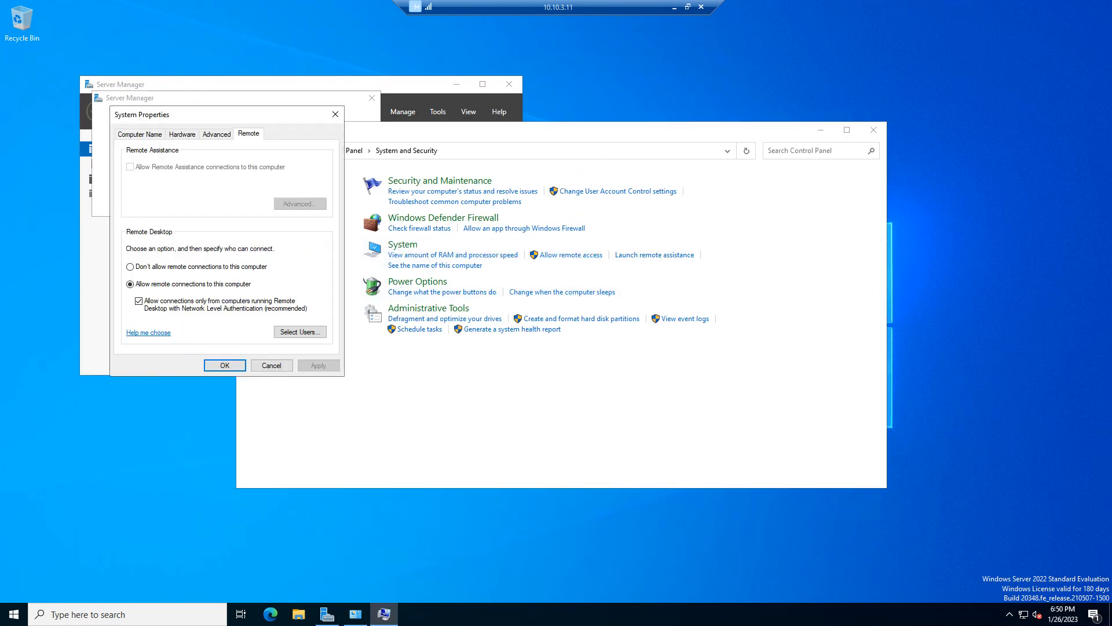
{"action": "left_click", "coordinate": [141, 134]}
{"action": "left_click", "coordinate": [307, 247]}
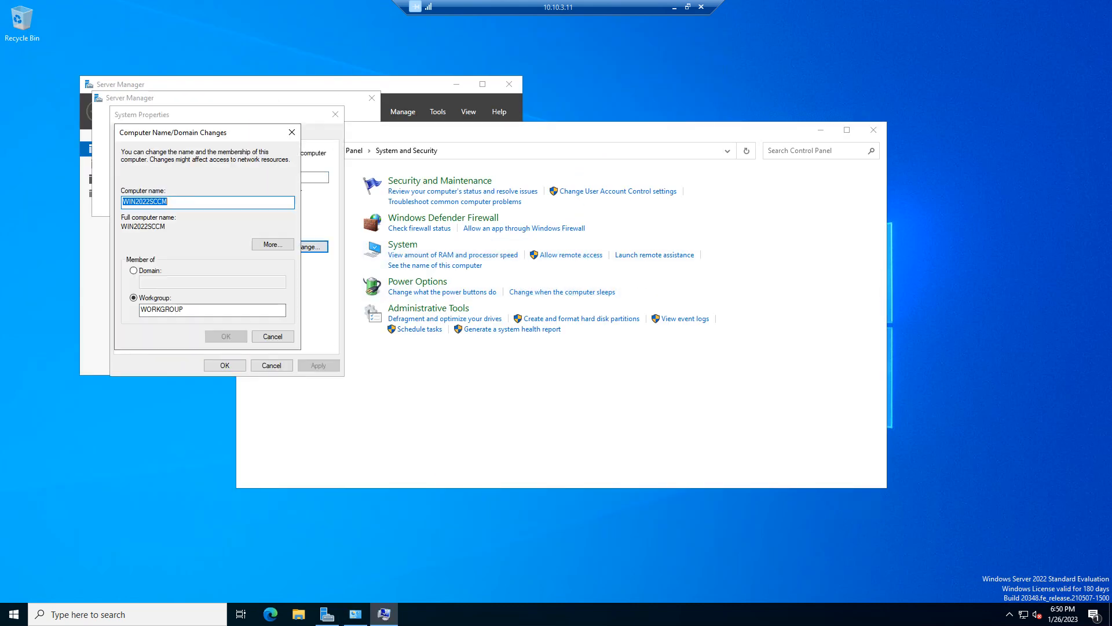
Set the membership to domain dev.limitspassed.local instead of WORKGROUP.
{"action": "left_click", "coordinate": [134, 270]}
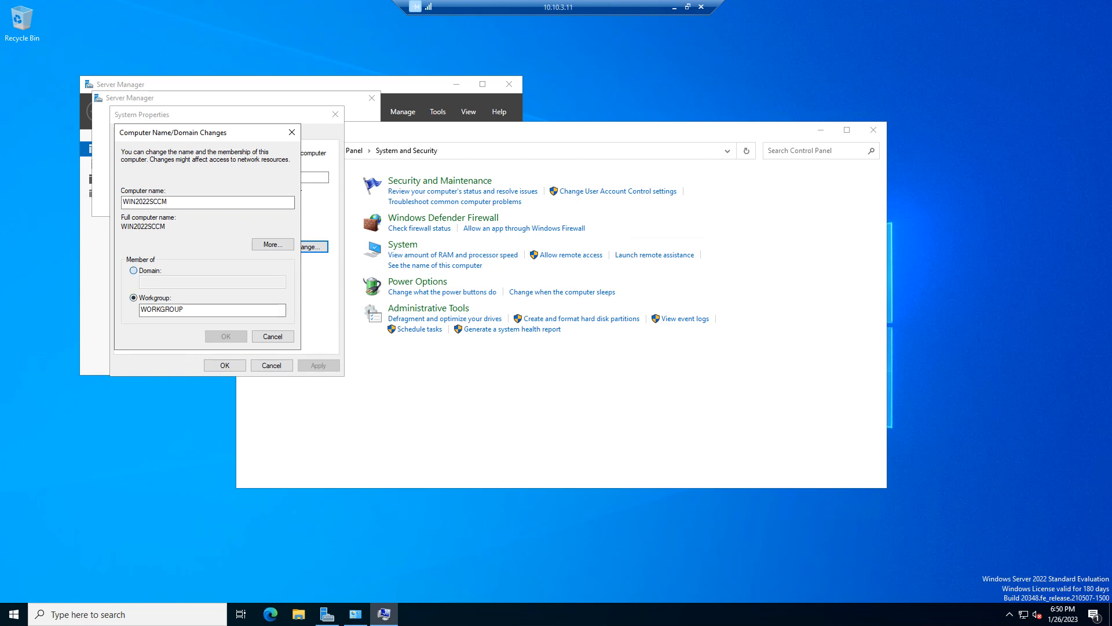
{"action": "left_click", "coordinate": [212, 282]}
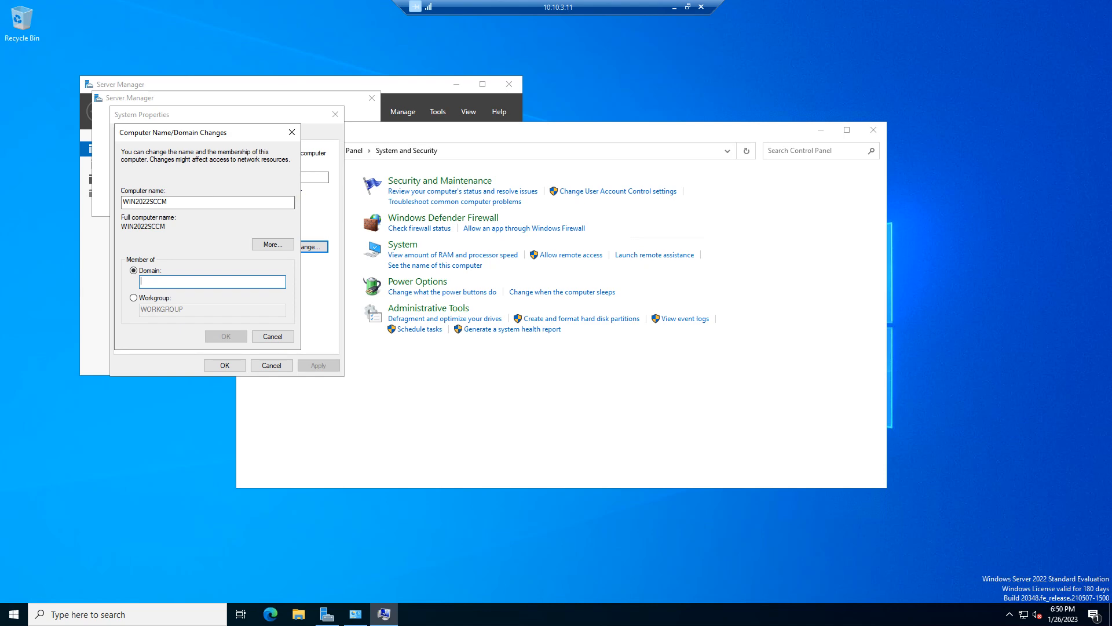
{"action": "type", "text": "dev.limitspassed.com"}
{"action": "key", "text": "BackSpace"}
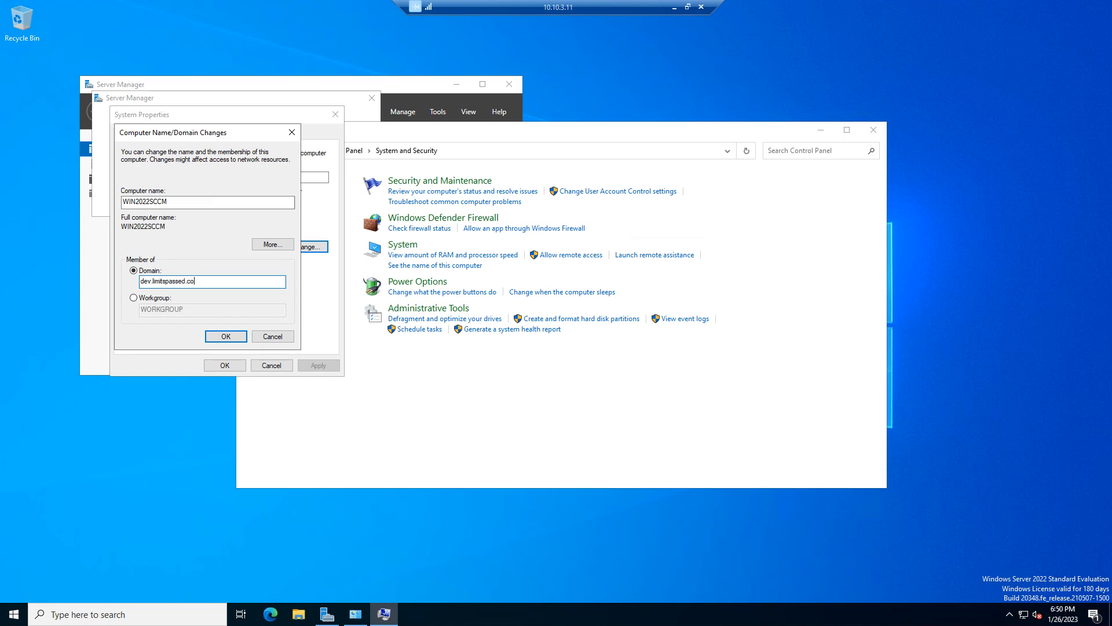
{"action": "type", "text": "local"}
{"action": "key", "text": "super"}
Open Network and Sharing Center through a second Control Panel window.
{"action": "type", "text": "control"}
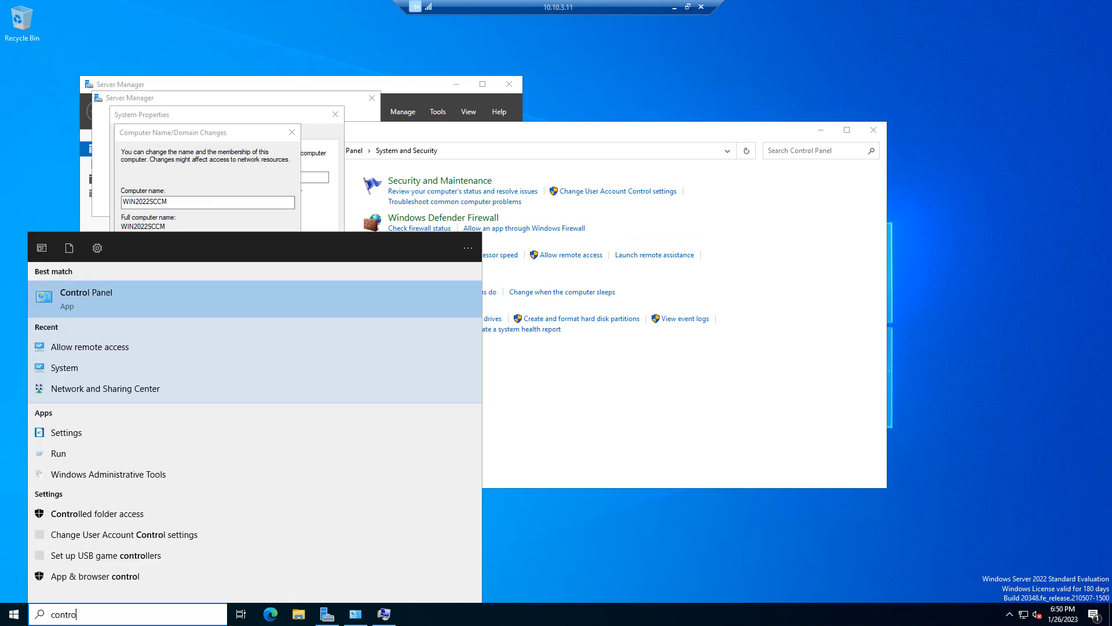
{"action": "key", "text": "Return"}
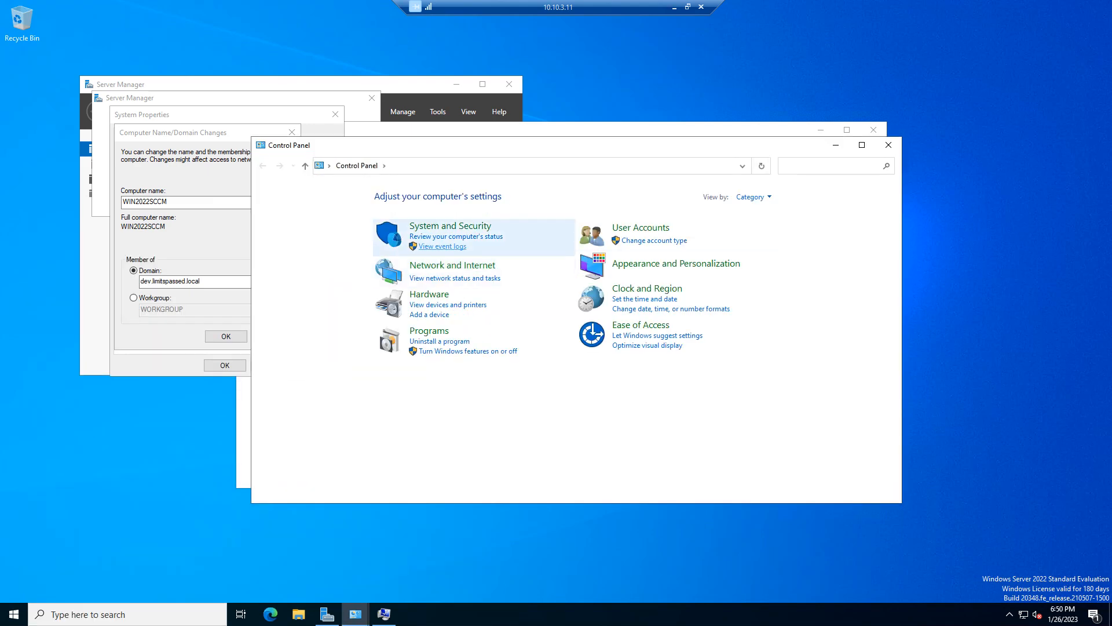
{"action": "key", "text": "Return"}
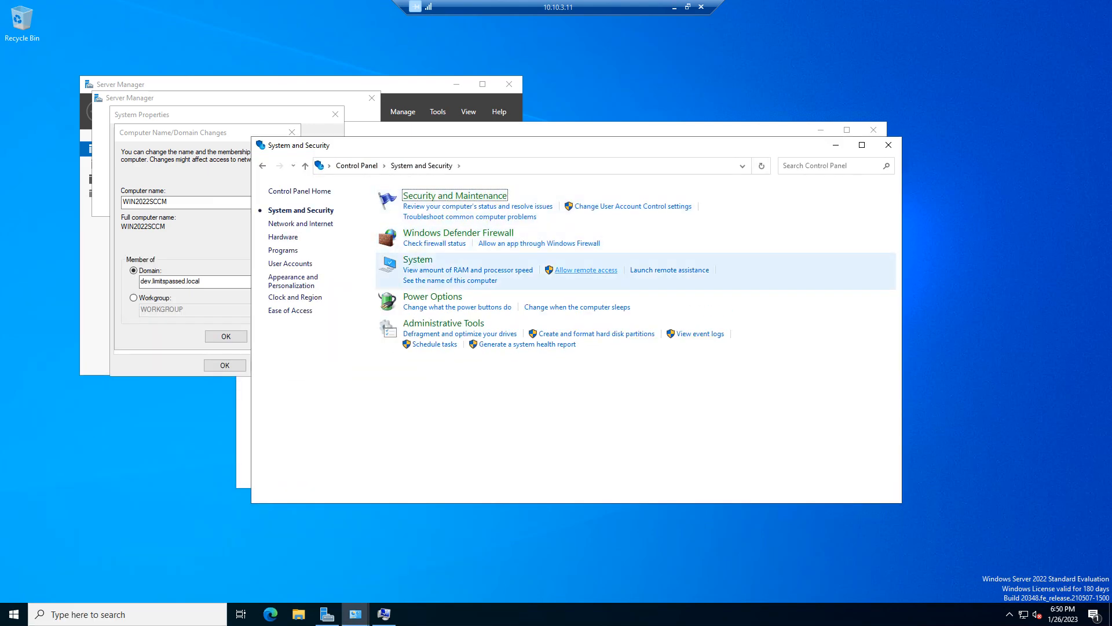
{"action": "left_click", "coordinate": [357, 166]}
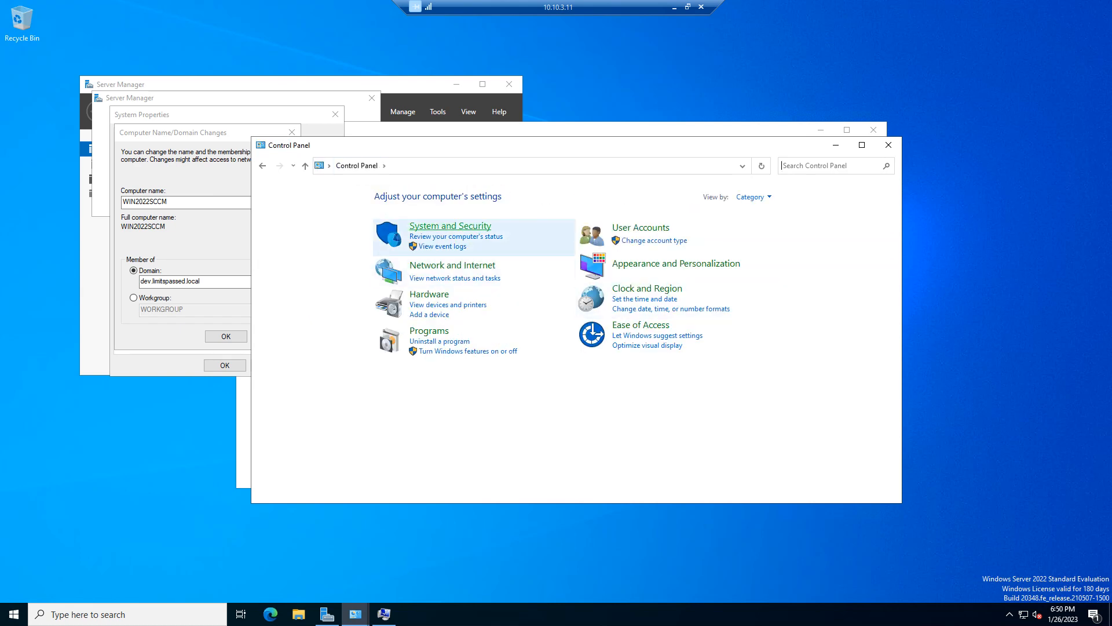
{"action": "left_click", "coordinate": [452, 265]}
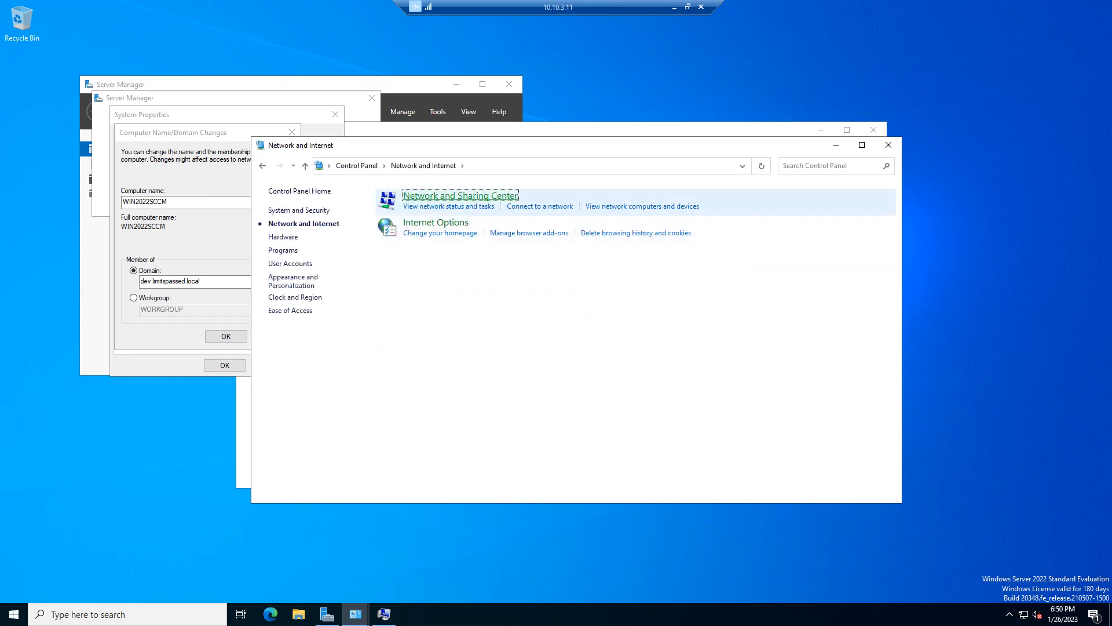
{"action": "key", "text": "Return"}
Verify Ethernet0's IPv4 preferred DNS is 10.10.3.10, then submit the dev.limitspassed.local join.
{"action": "left_click", "coordinate": [630, 236]}
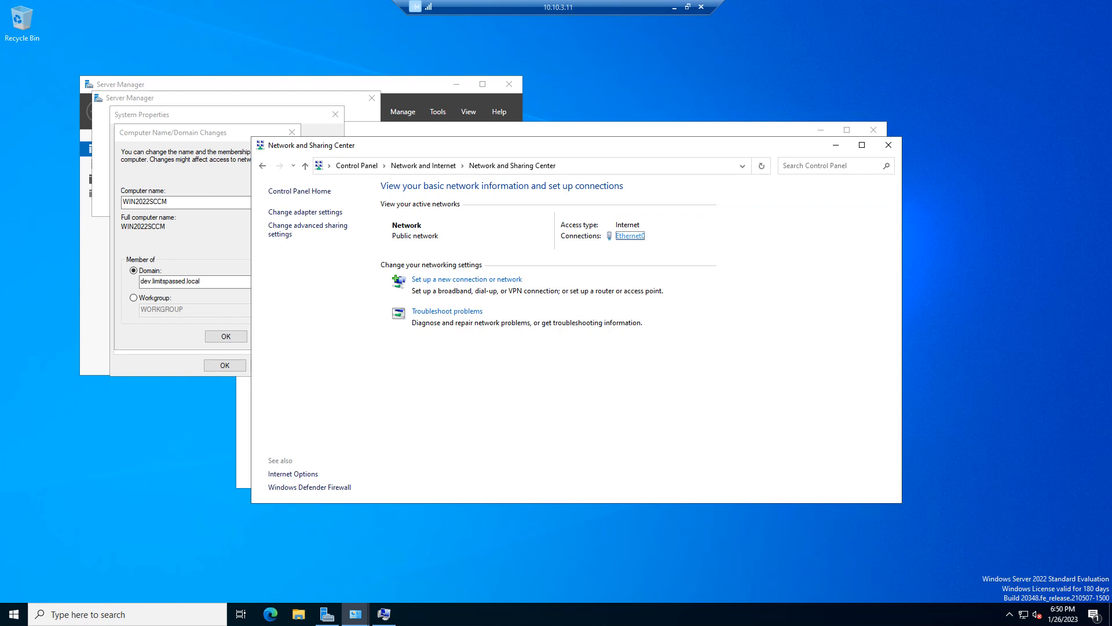
{"action": "left_click", "coordinate": [488, 402]}
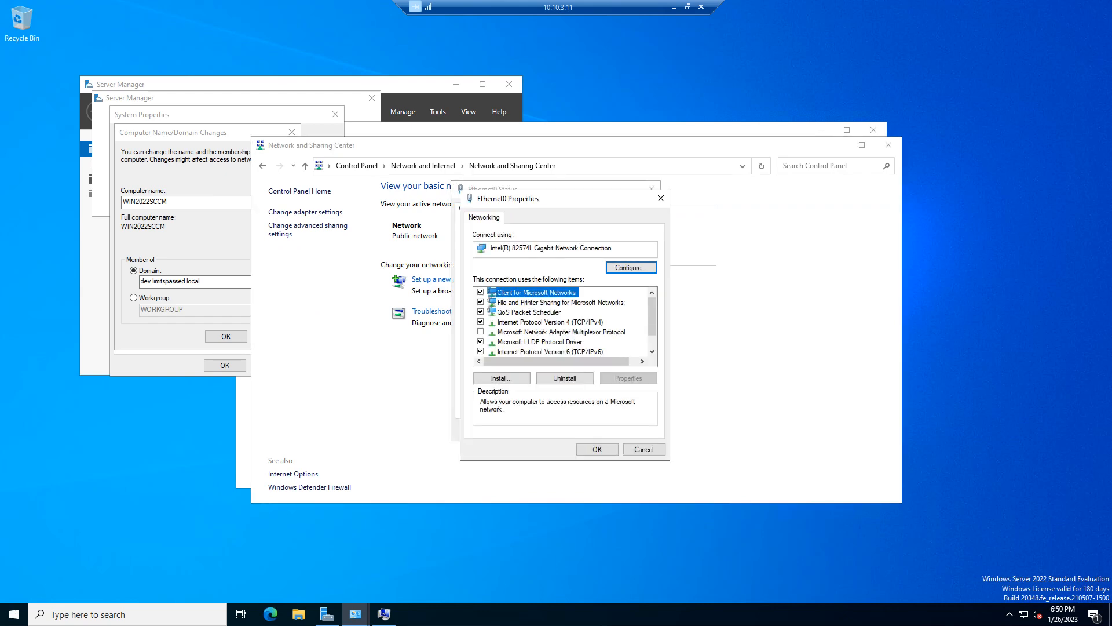
{"action": "double_click", "coordinate": [550, 322]}
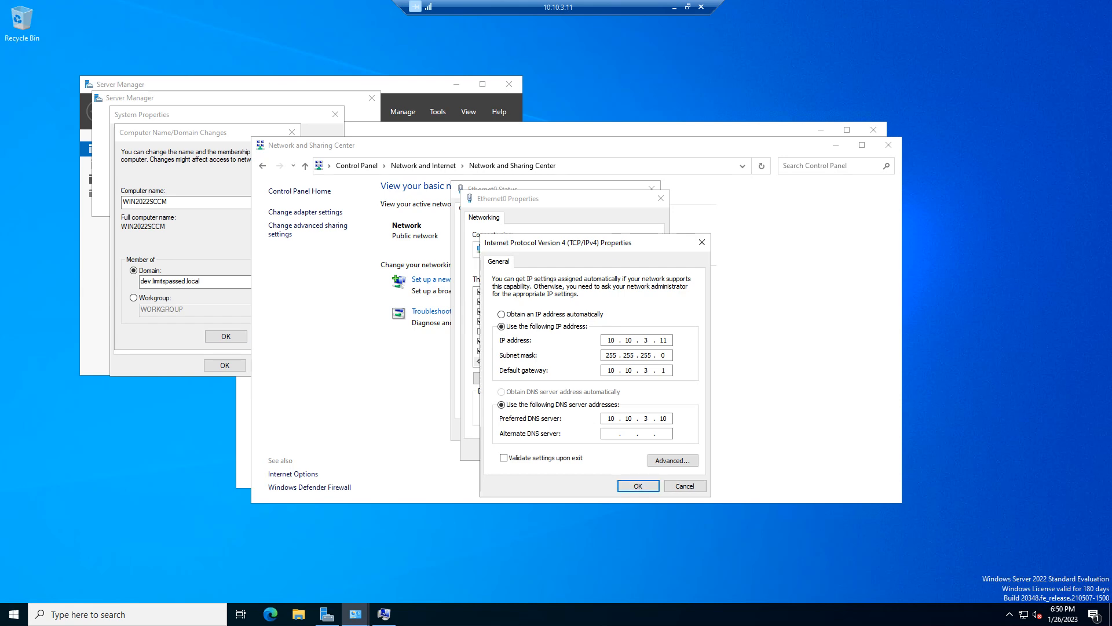
{"action": "left_click", "coordinate": [179, 133]}
{"action": "left_click", "coordinate": [226, 337]}
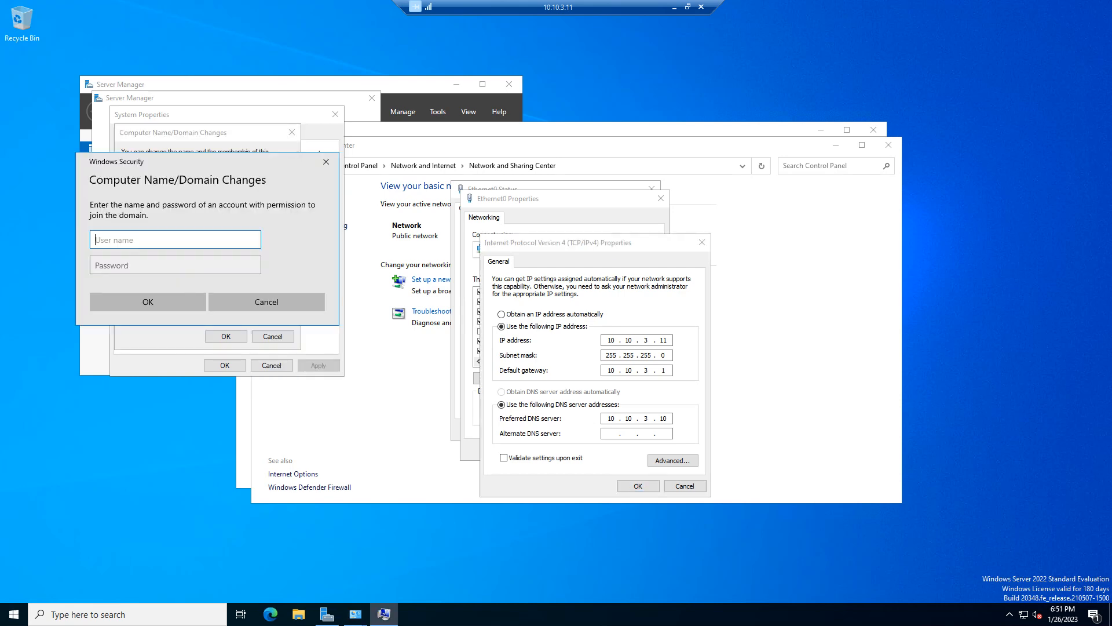
Authenticate the domain join as lpd\administrator with the domain administrator password.
{"action": "type", "text": "administrator"}
{"action": "key", "text": "Tab"}
{"action": "type", "text": "*******"}
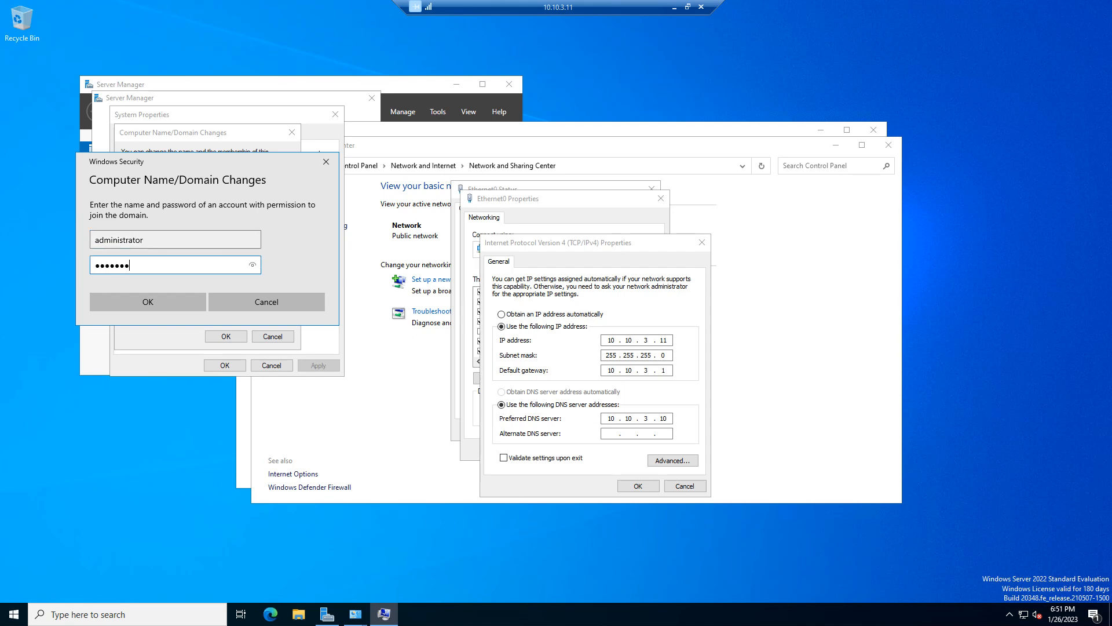
{"action": "type", "text": "**"}
{"action": "key", "text": "shift+Tab"}
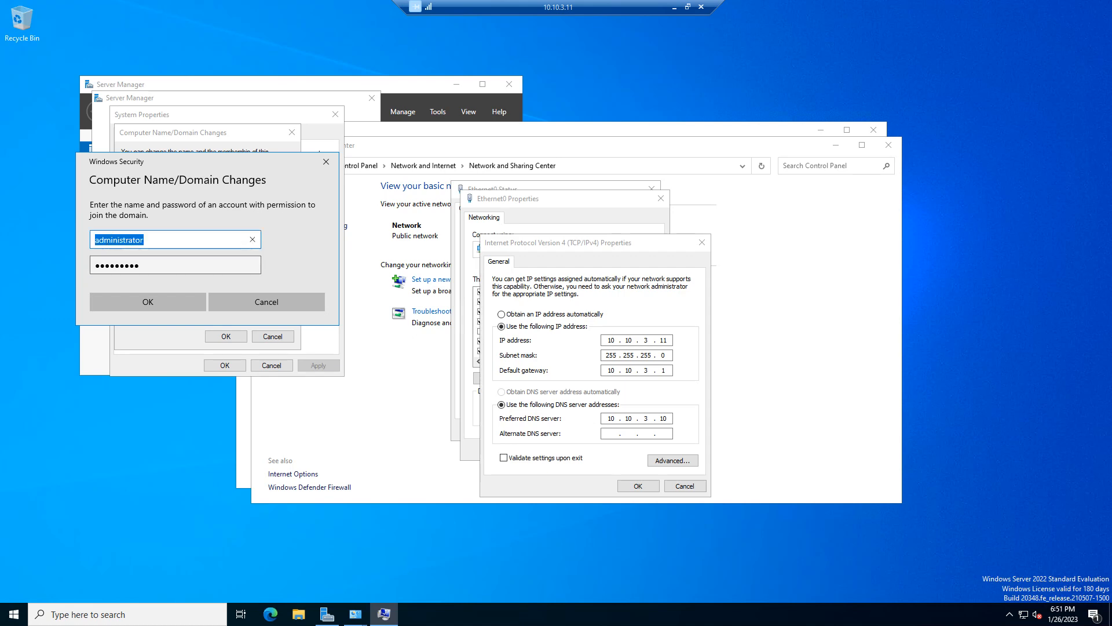
{"action": "key", "text": "Home"}
{"action": "type", "text": "lpd\\"}
{"action": "key", "text": "Return"}
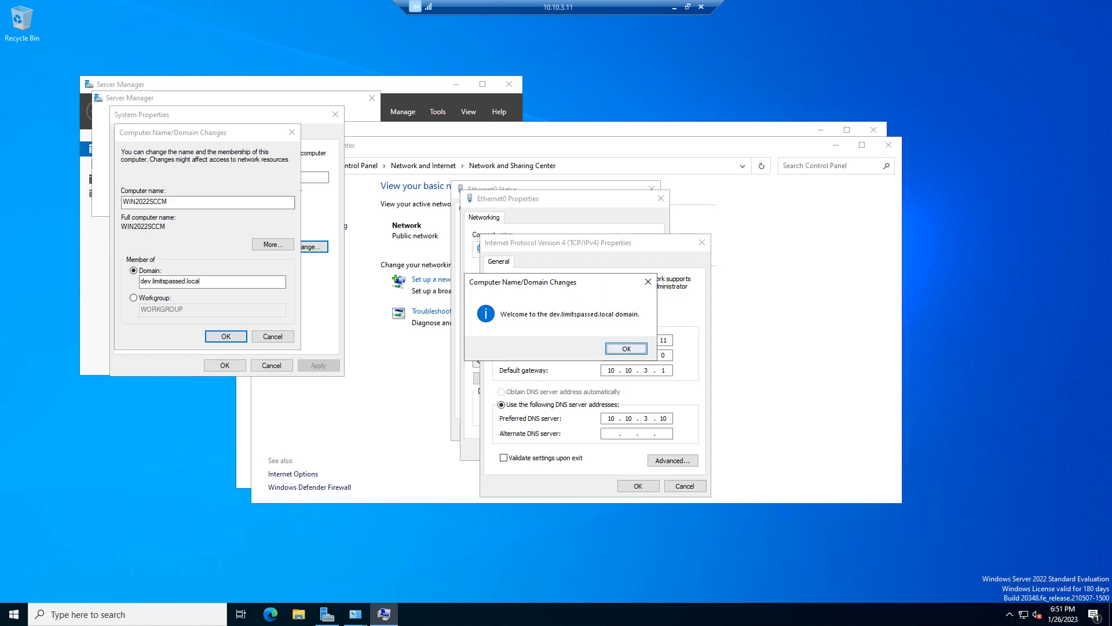
Acknowledge the domain welcome and restart notices and close System Properties.
{"action": "key", "text": "Return"}
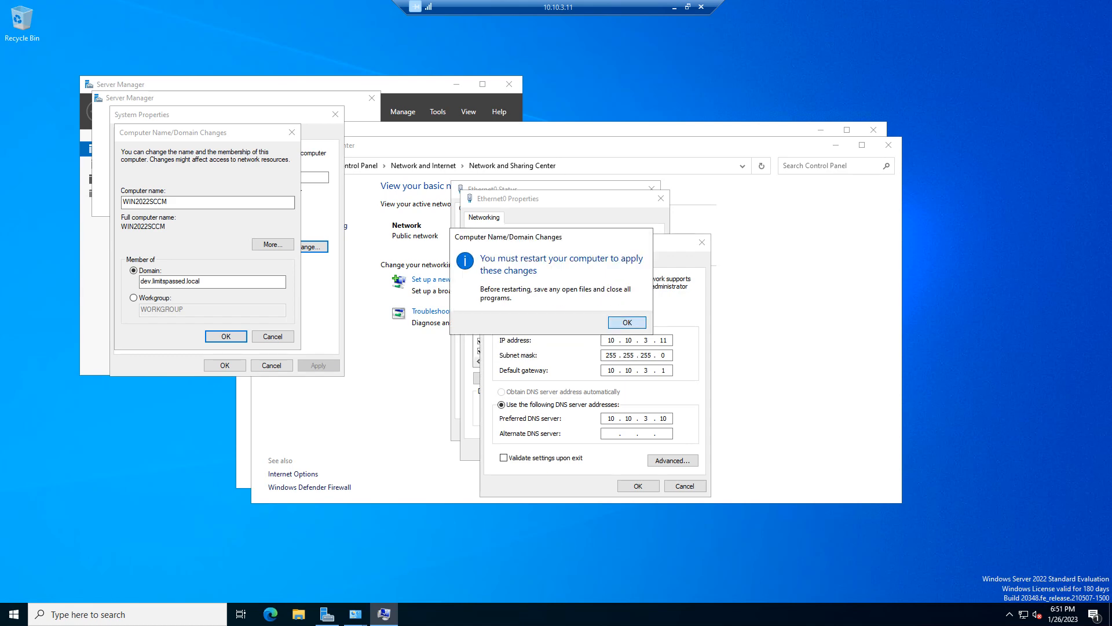
{"action": "key", "text": "Return"}
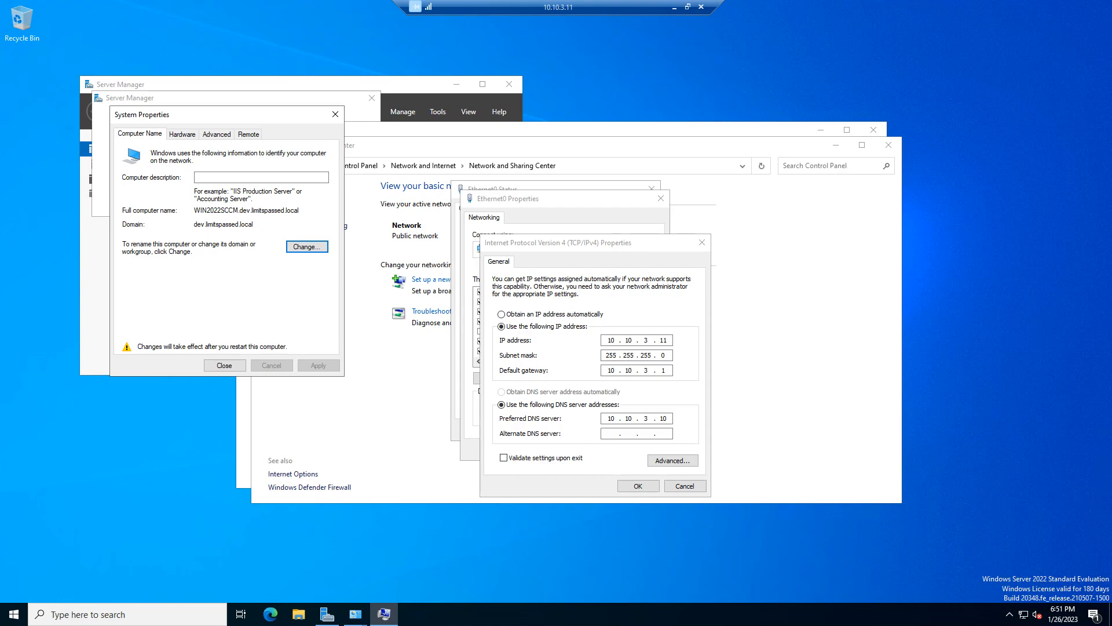
{"action": "key", "text": "Return"}
{"action": "key", "text": "Return"}
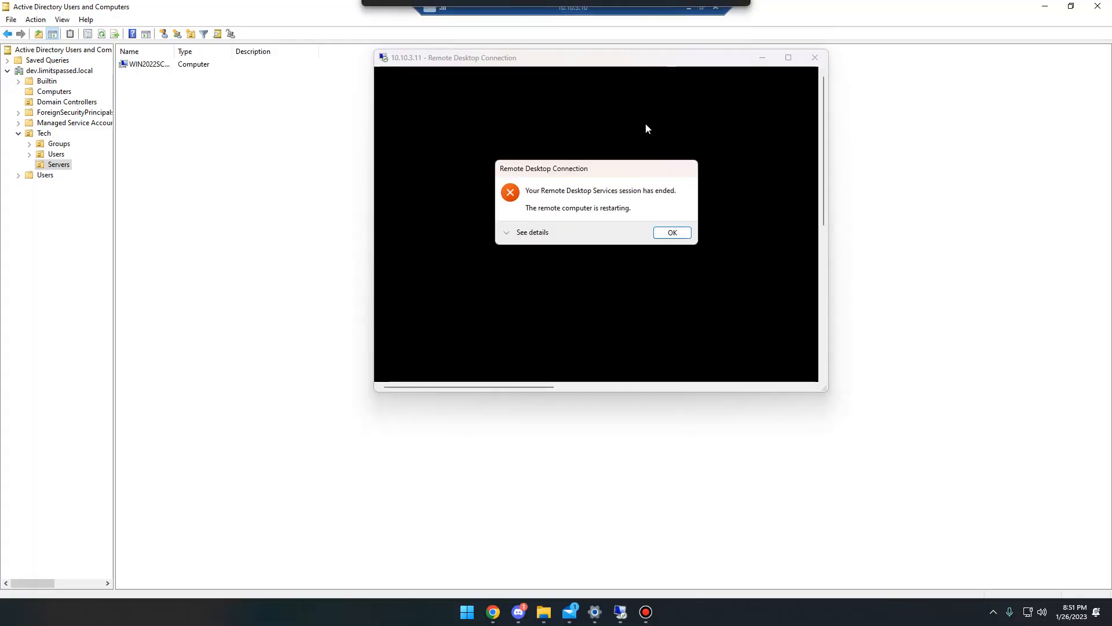
Dismiss the session-ended notice and confirm WIN2022SCCM sits in Tech > Servers, with Computers empty.
{"action": "left_click", "coordinate": [670, 234]}
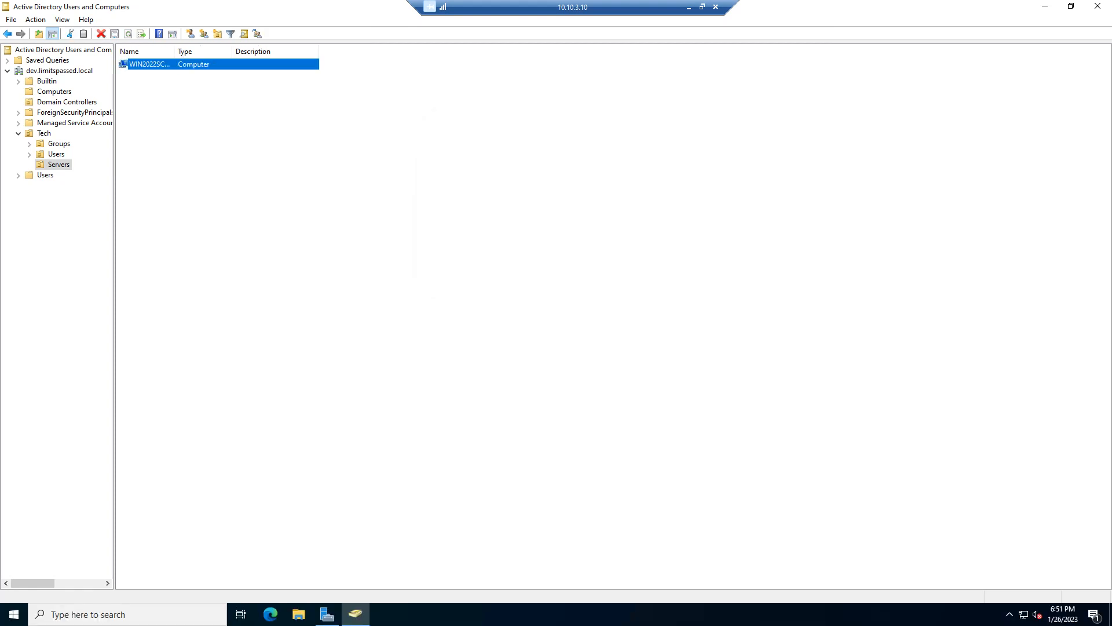
{"action": "left_click", "coordinate": [54, 92]}
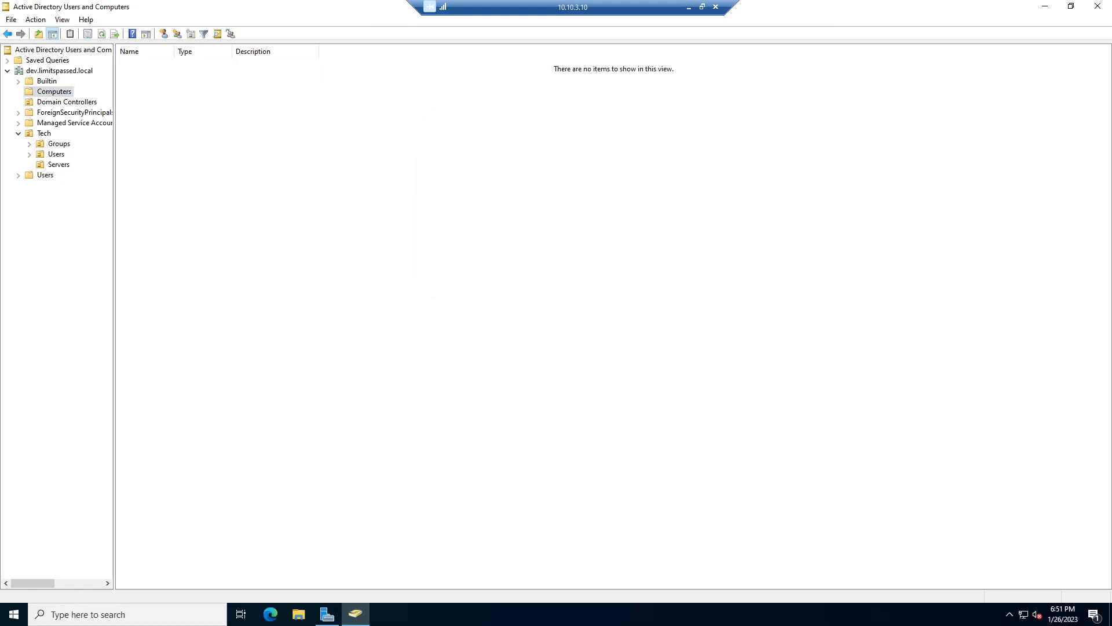
{"action": "left_click", "coordinate": [58, 164]}
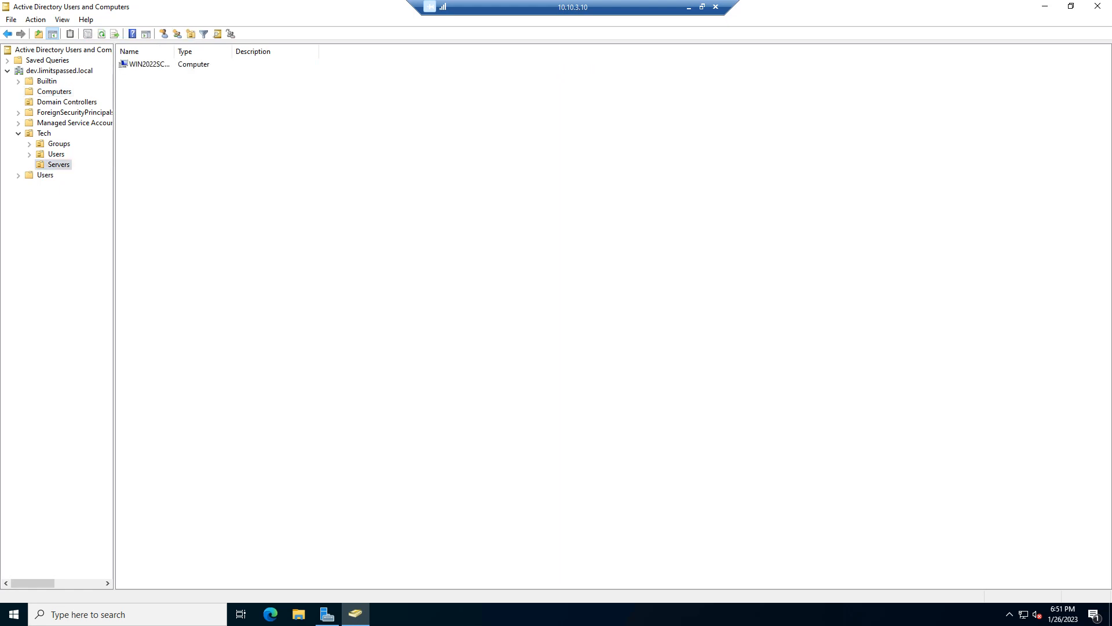